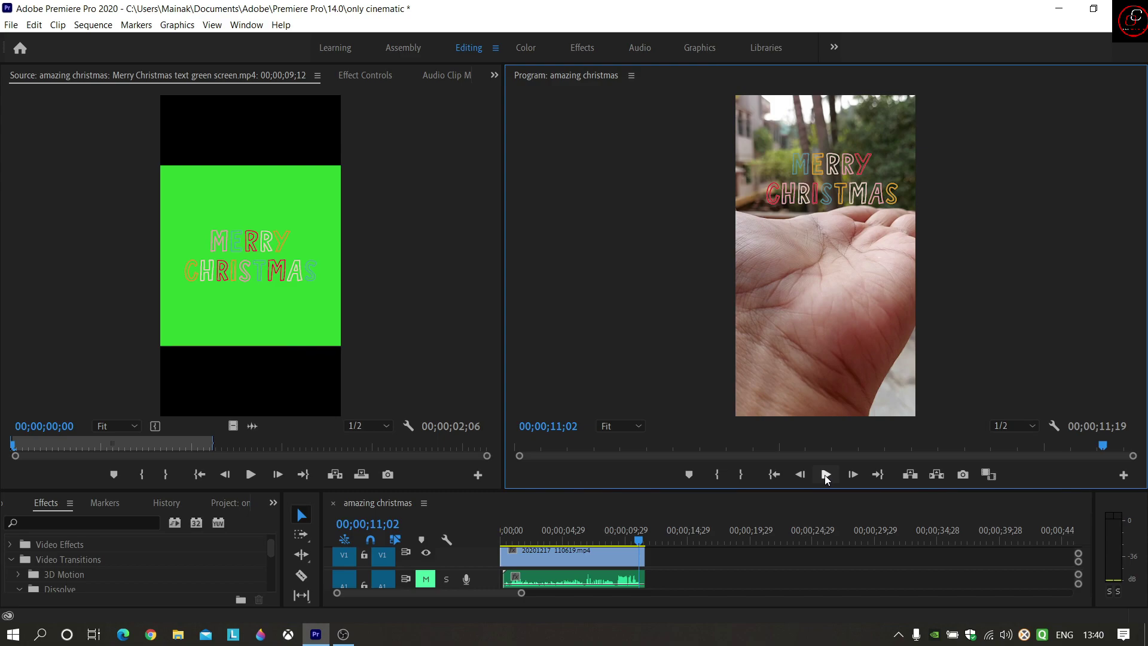
# - Play the finished Christmas sequence from its beginning
pyautogui.moveTo(640, 543); pyautogui.dragTo(503, 541)
pyautogui.click(825, 476)
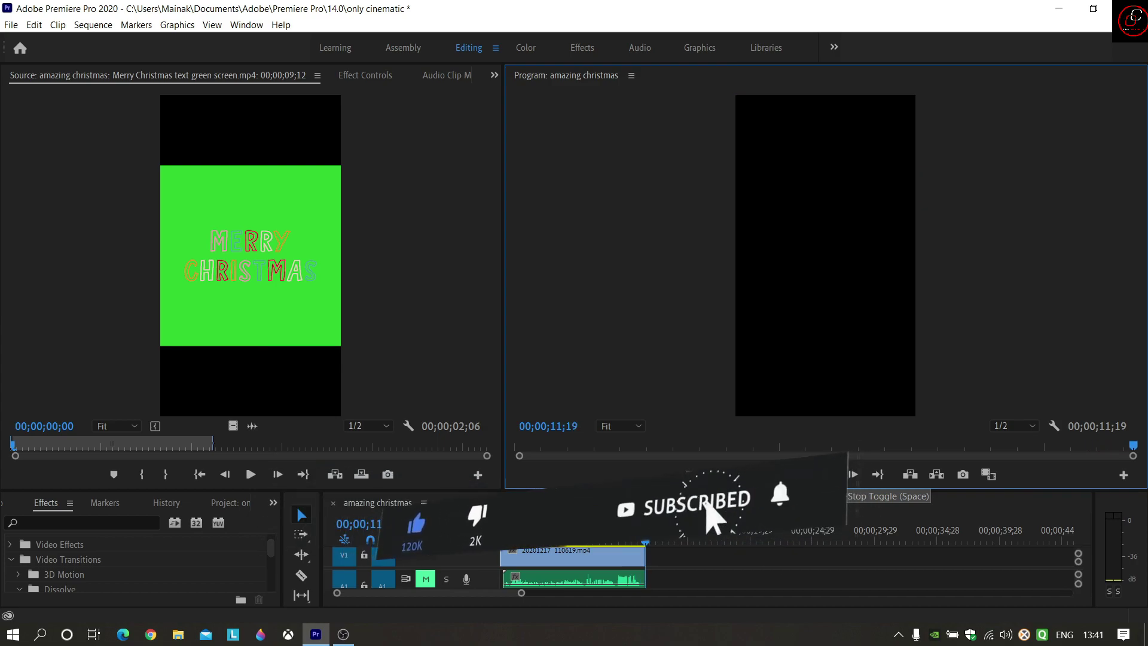
pyautogui.press('space')
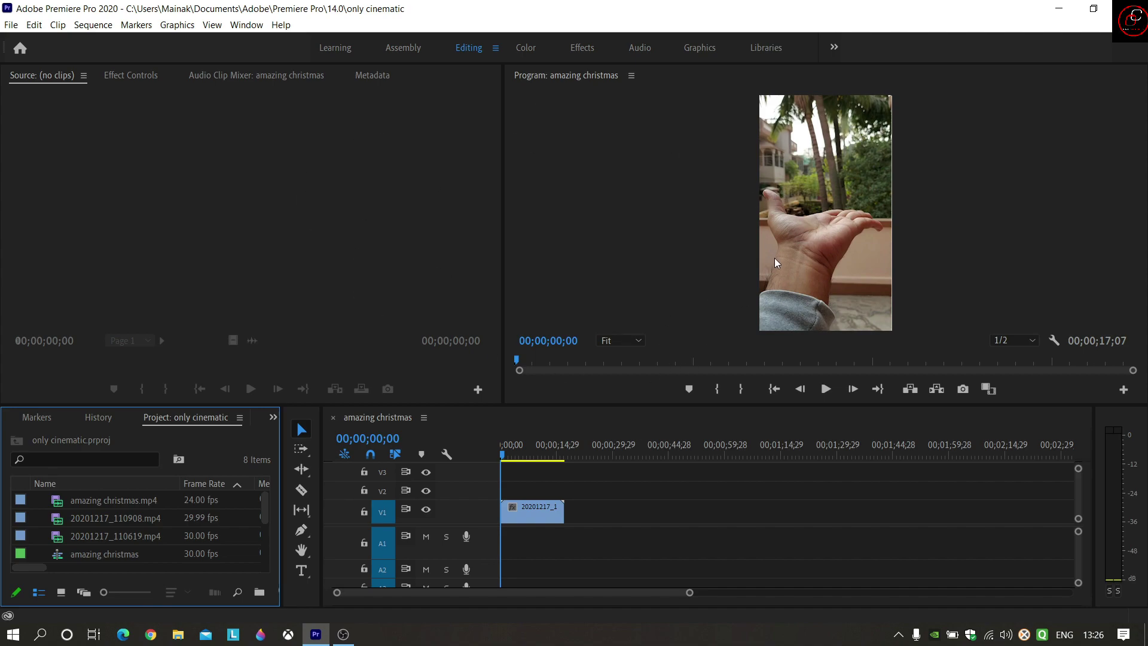
# - Play the hand footage up to 00;00;05;04 and preview the SANTA CLAUS GREEN SCREEN HD.mp4 clip
pyautogui.click(827, 389)
pyautogui.click(827, 389)
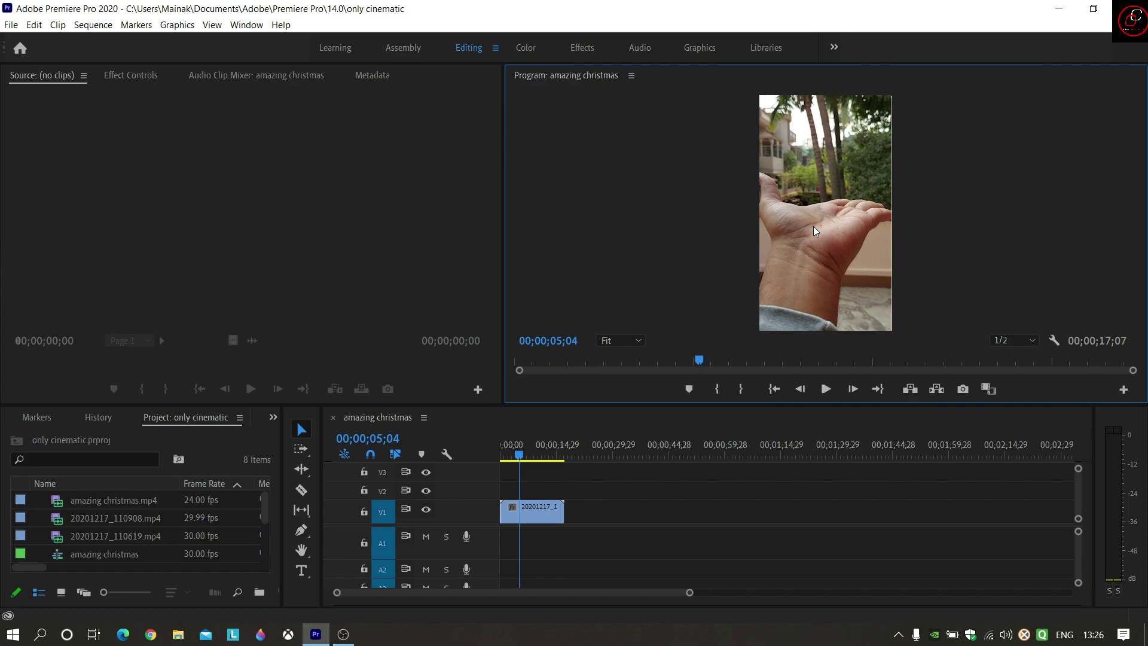
pyautogui.scroll(-2, 149, 533)
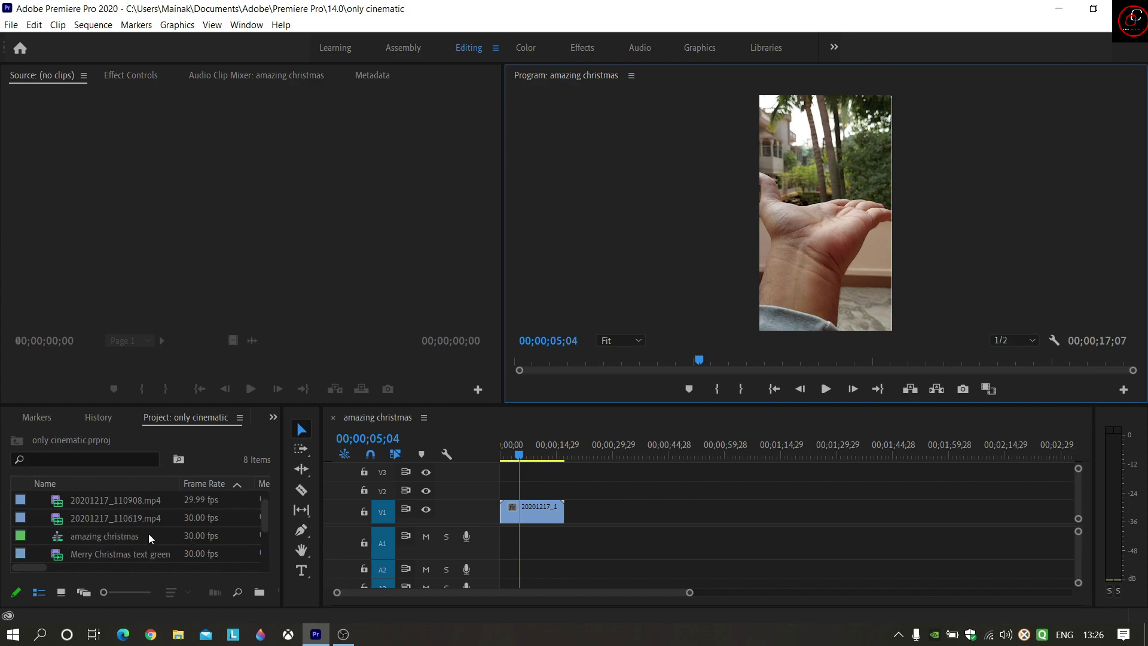
pyautogui.doubleClick(133, 556)
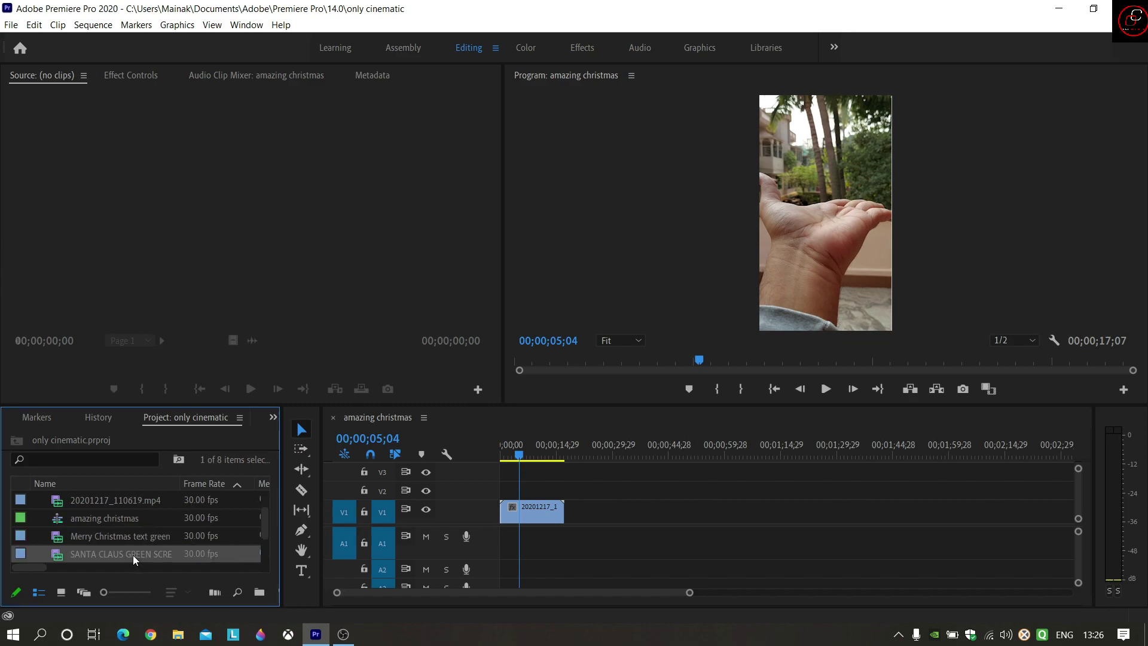
pyautogui.click(249, 392)
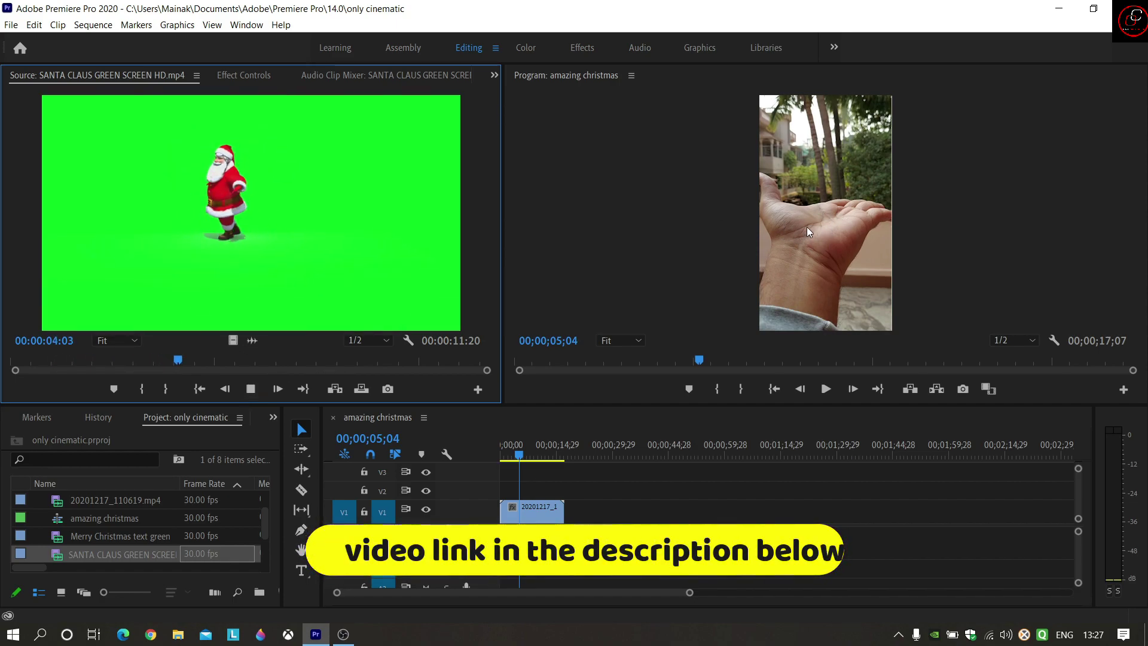
pyautogui.click(250, 390)
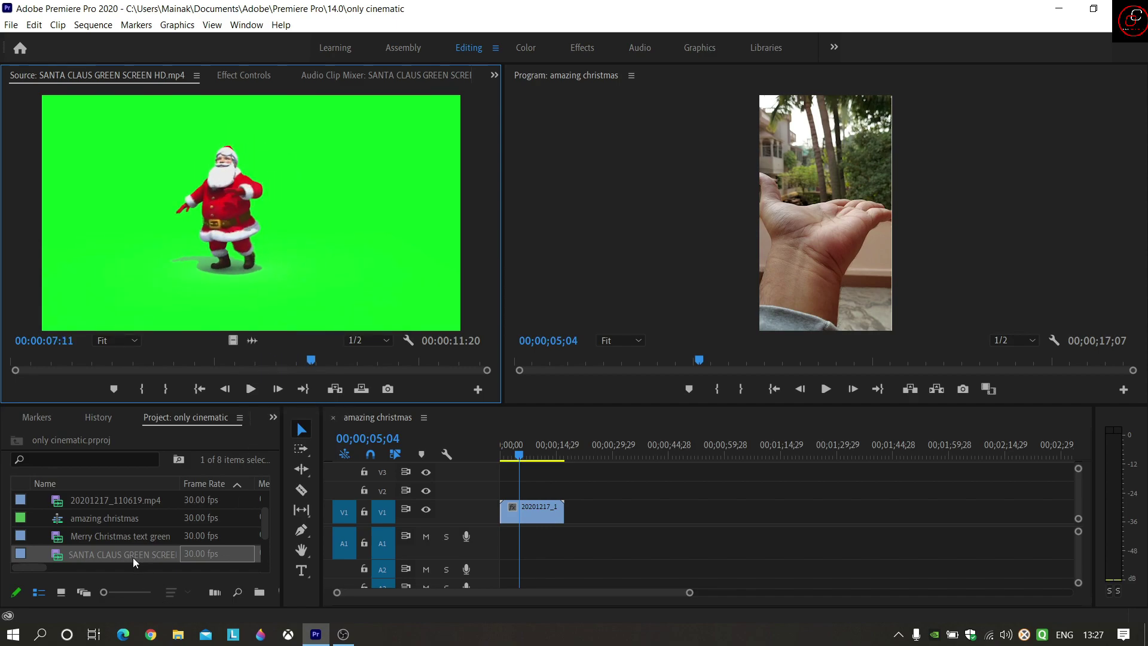
# - Place the SANTA CLAUS GREEN SCREEN HD.mp4 clip on track V2 at the playhead, above the hand footage
pyautogui.moveTo(131, 558); pyautogui.dragTo(519, 498)
pyautogui.moveTo(690, 594); pyautogui.dragTo(489, 594)
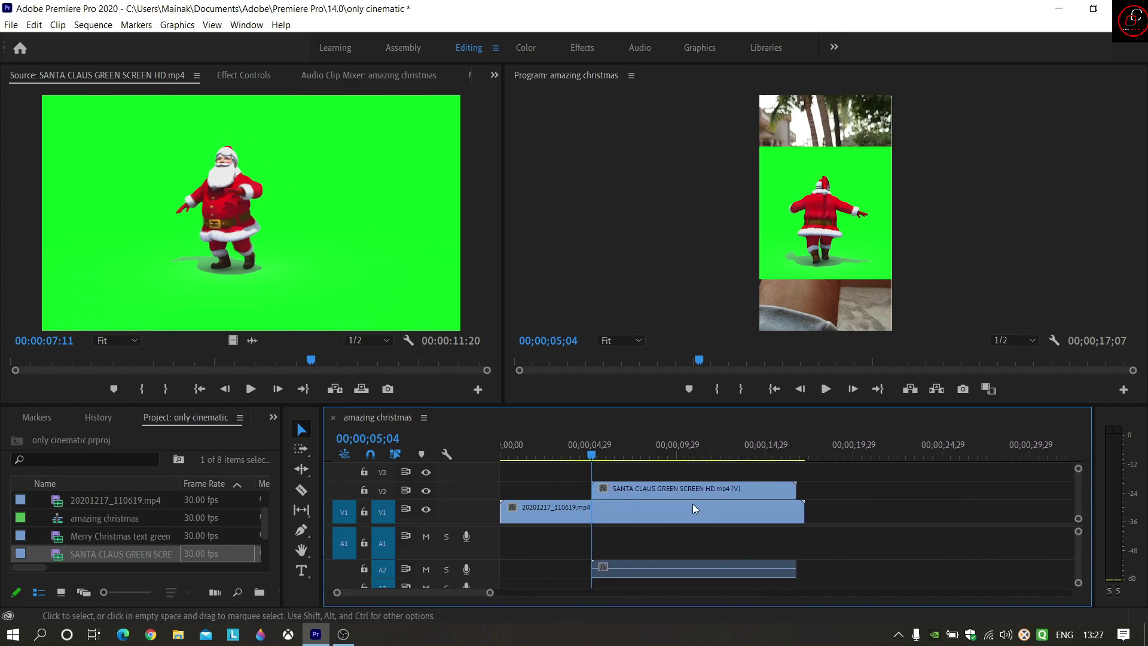
# - Trim the start of the hand footage to the playhead and ripple delete the empty gap before both clips
pyautogui.click(536, 516)
pyautogui.moveTo(503, 512); pyautogui.dragTo(592, 512)
pyautogui.click(533, 492)
pyautogui.rightClick(534, 491)
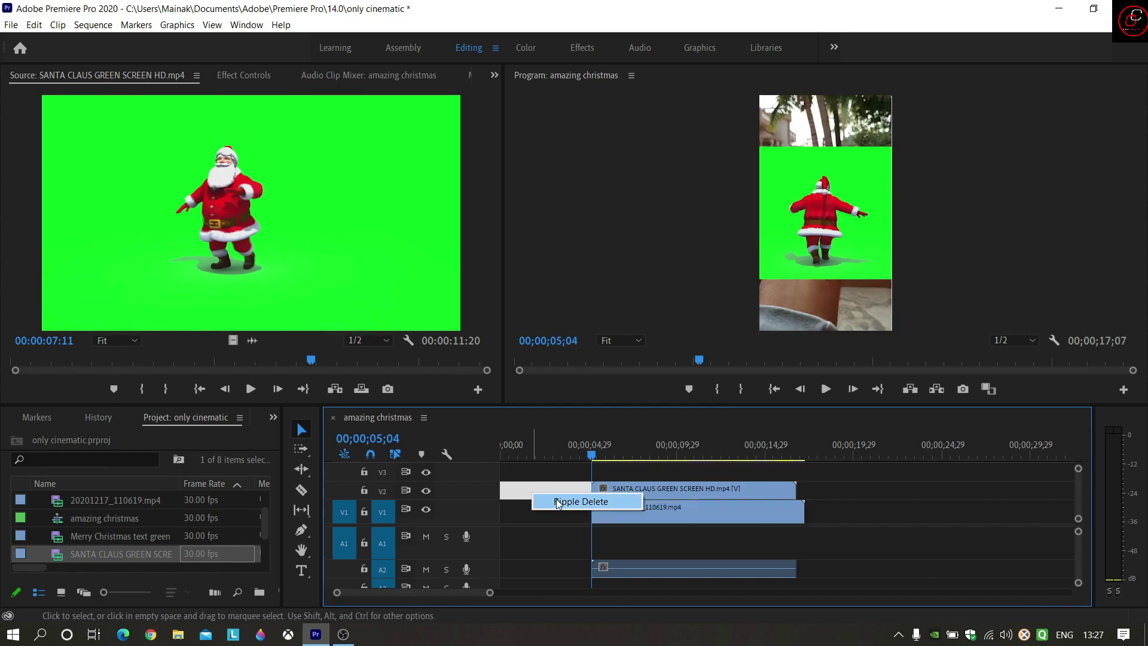
pyautogui.click(558, 502)
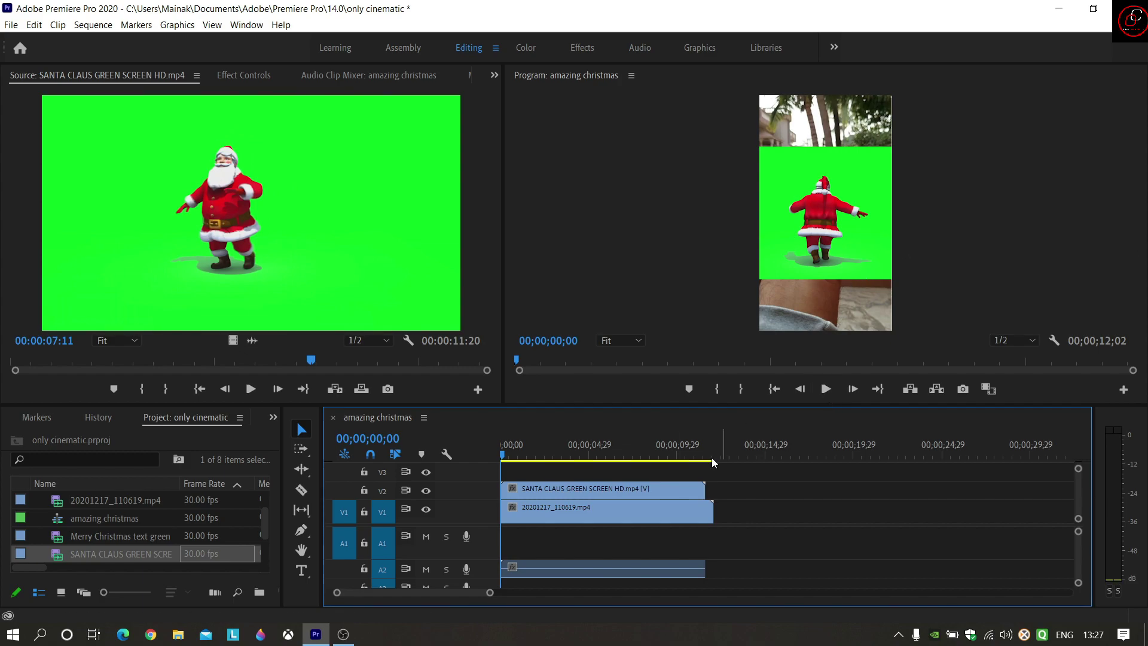
# - Find the Ultra Key video effect and apply it to the Santa clip on V2
pyautogui.click(662, 492)
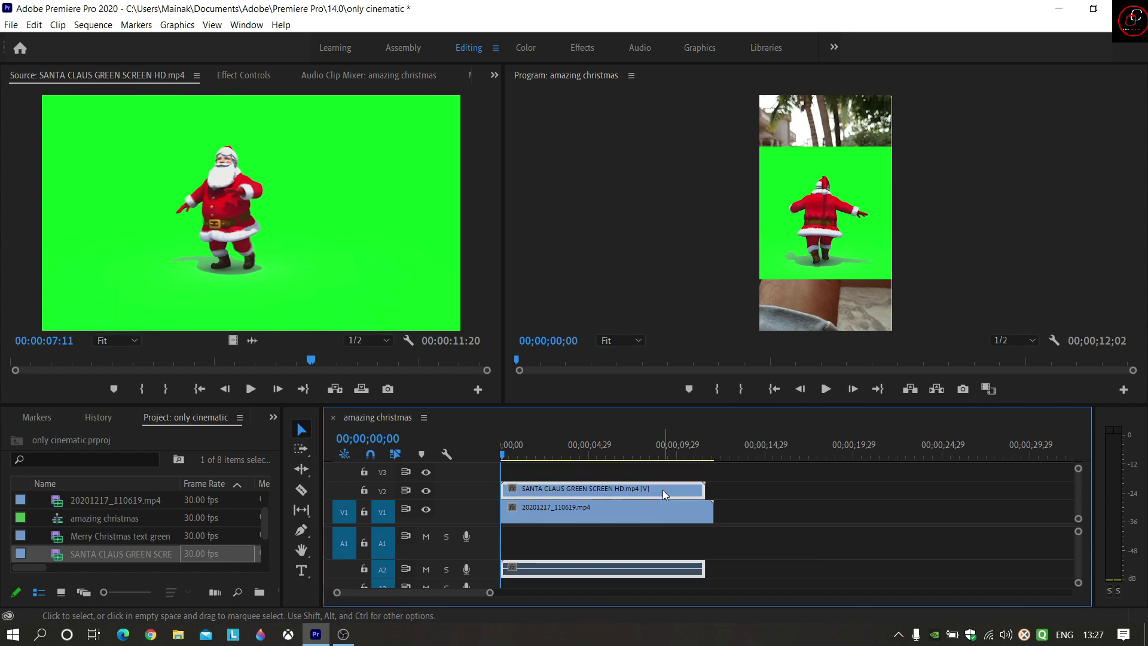
pyautogui.click(273, 418)
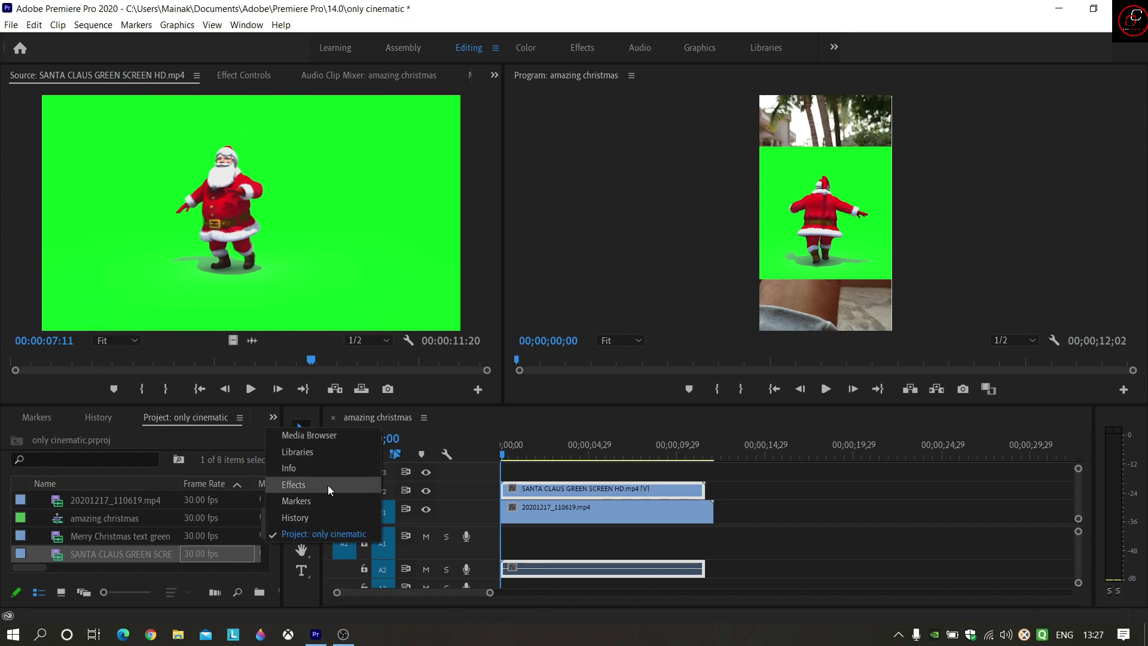
pyautogui.click(258, 28)
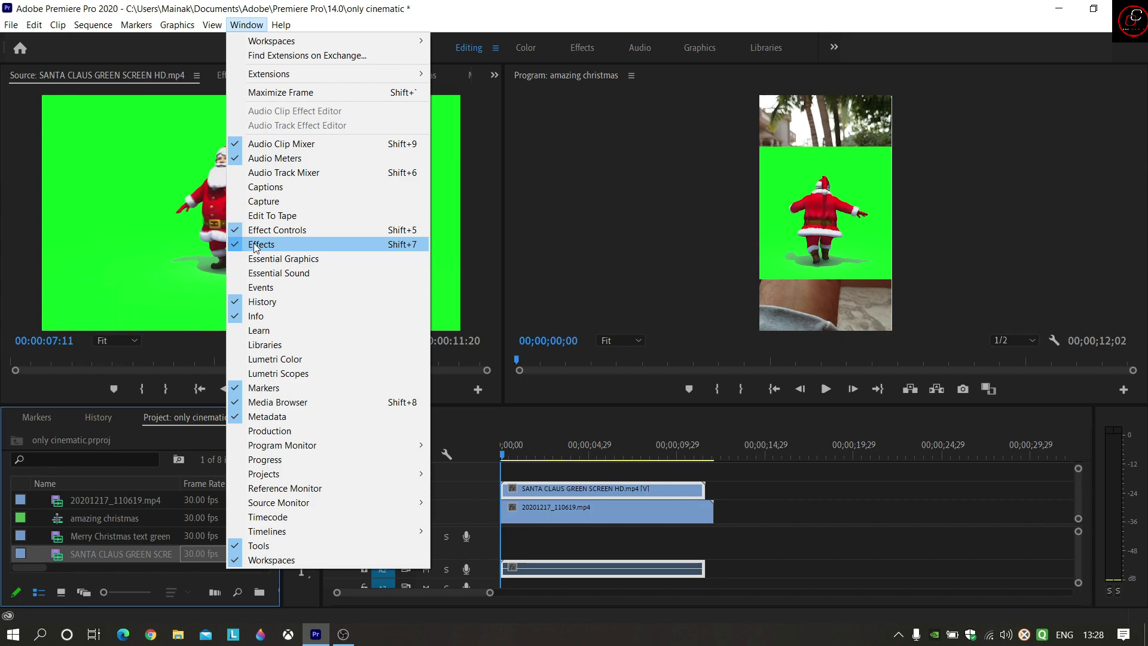
pyautogui.click(166, 433)
pyautogui.click(274, 417)
pyautogui.click(293, 484)
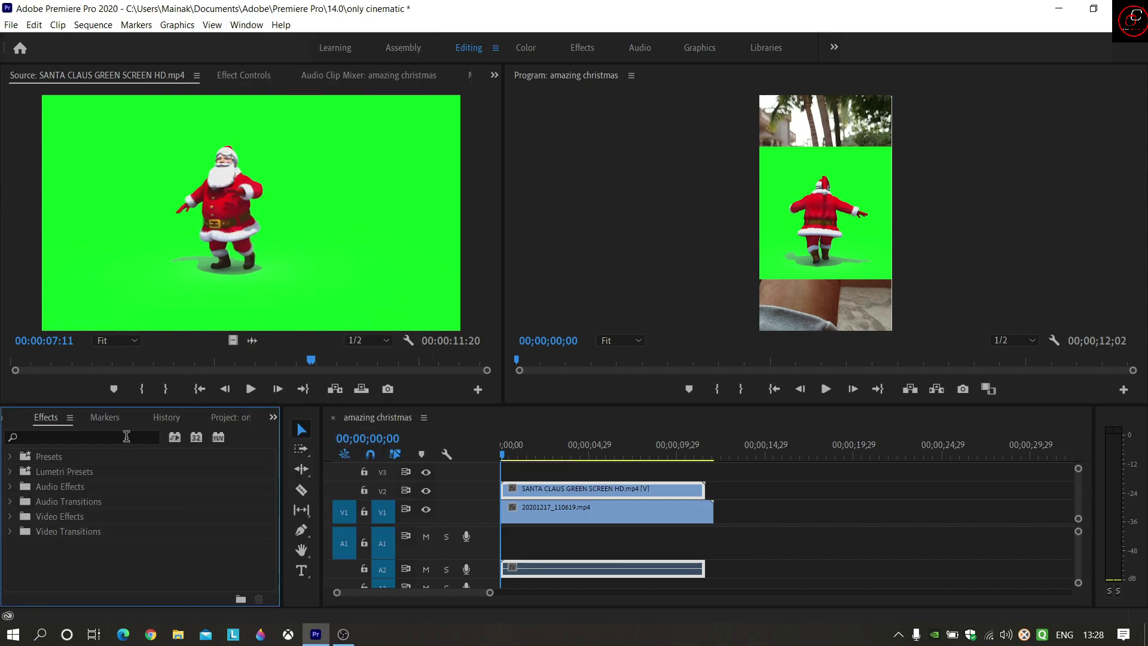
pyautogui.click(125, 437)
pyautogui.write('ultra')
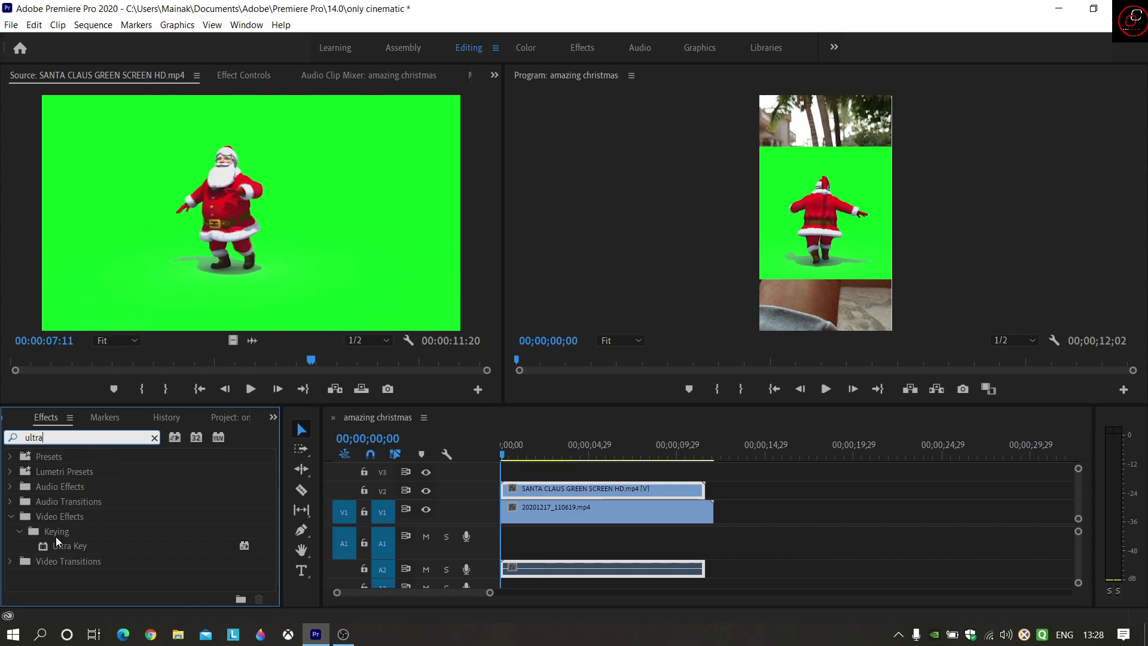
pyautogui.click(98, 545)
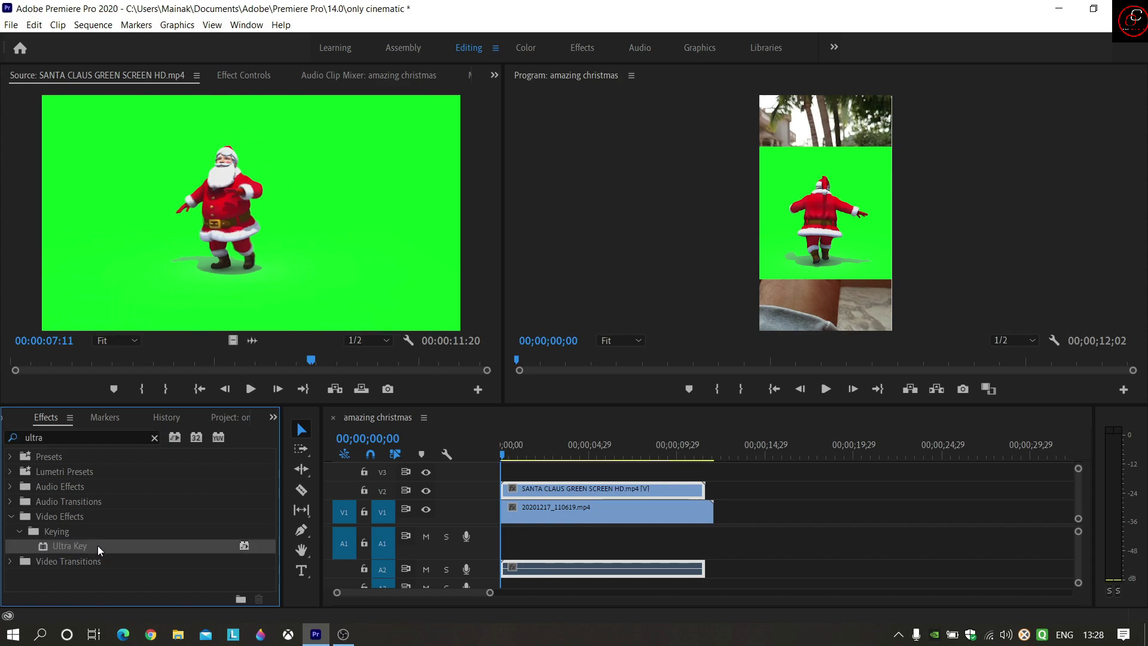
pyautogui.moveTo(98, 546); pyautogui.dragTo(545, 492)
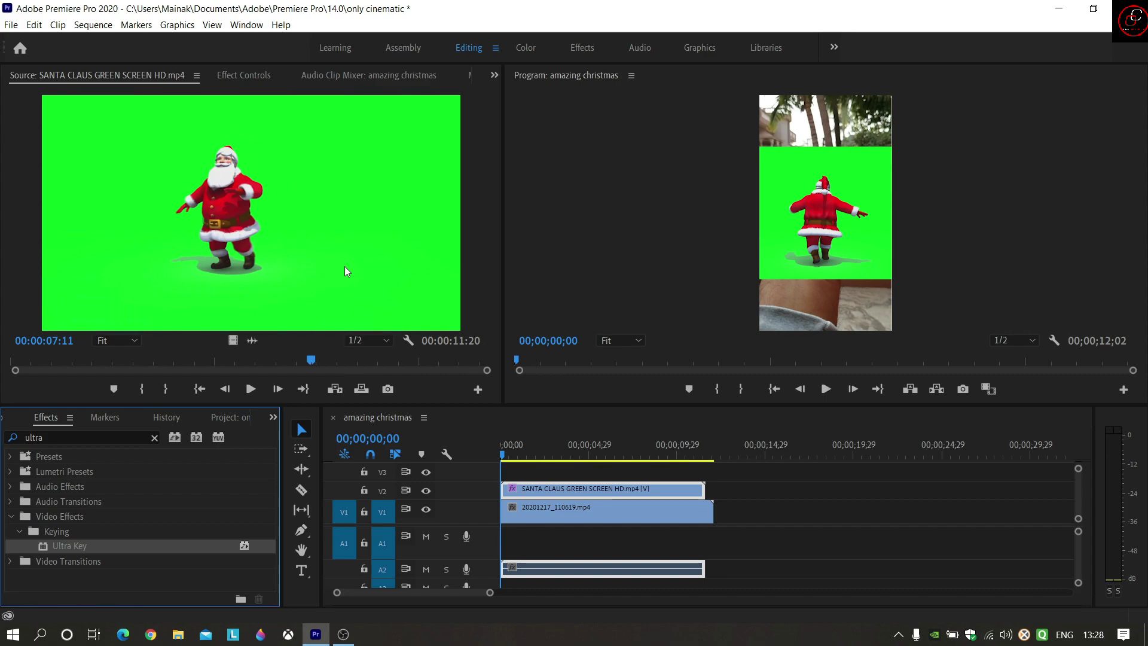
# - Set the Santa clip's Ultra Key color by sampling its green background in the program preview
pyautogui.click(238, 76)
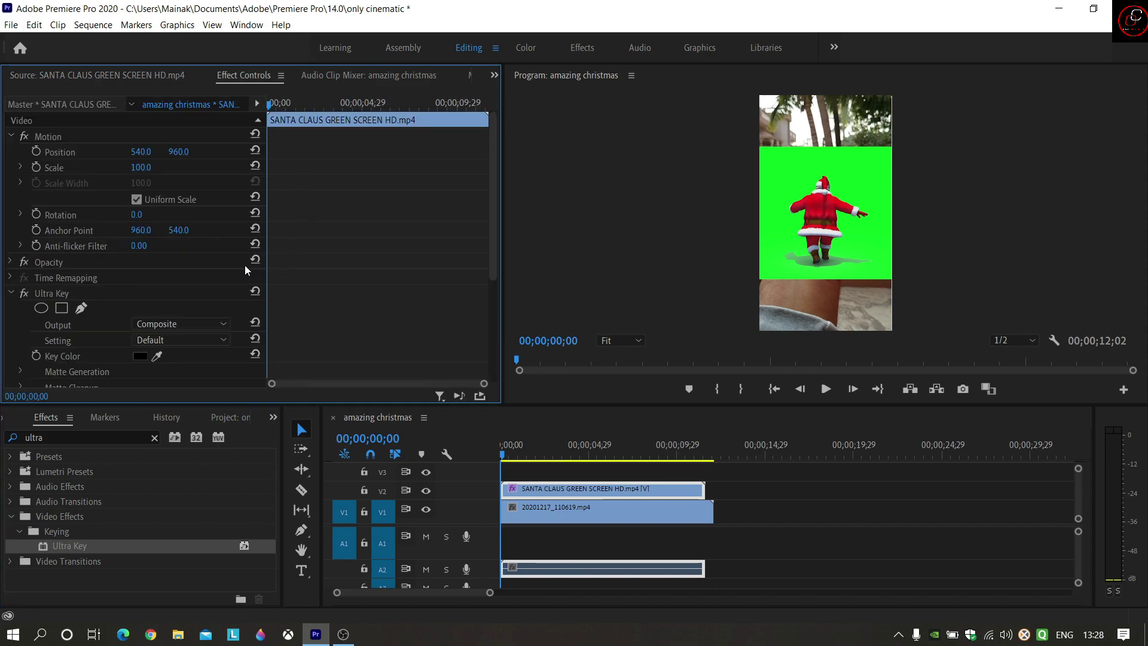
pyautogui.scroll(-1, 240, 265)
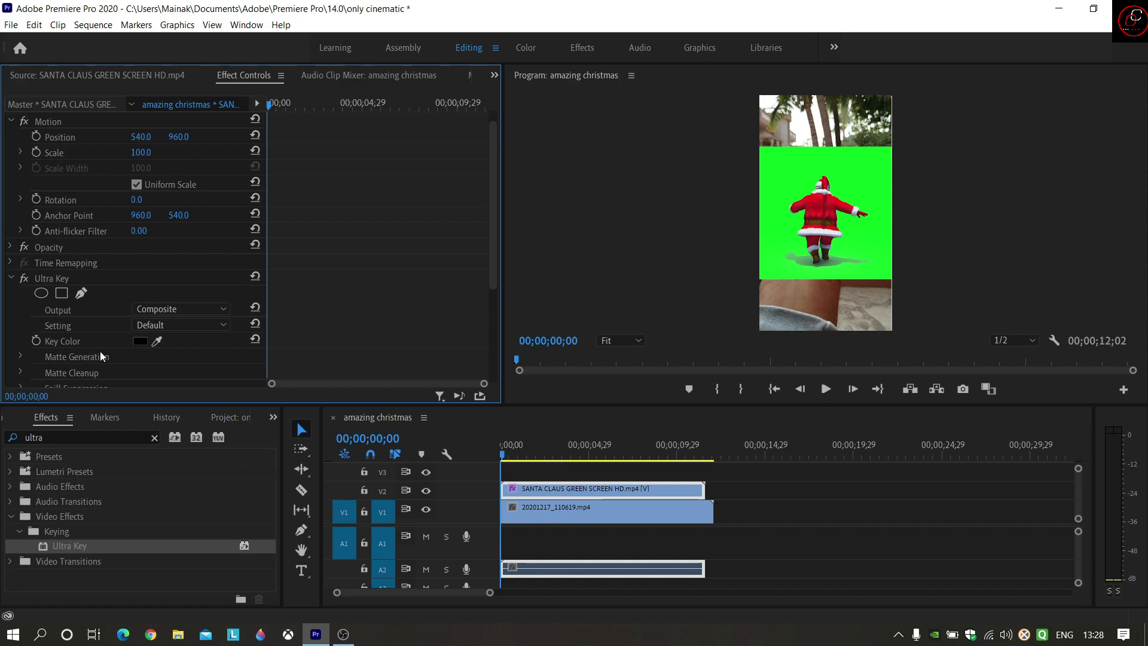
pyautogui.moveTo(157, 343); pyautogui.dragTo(786, 177)
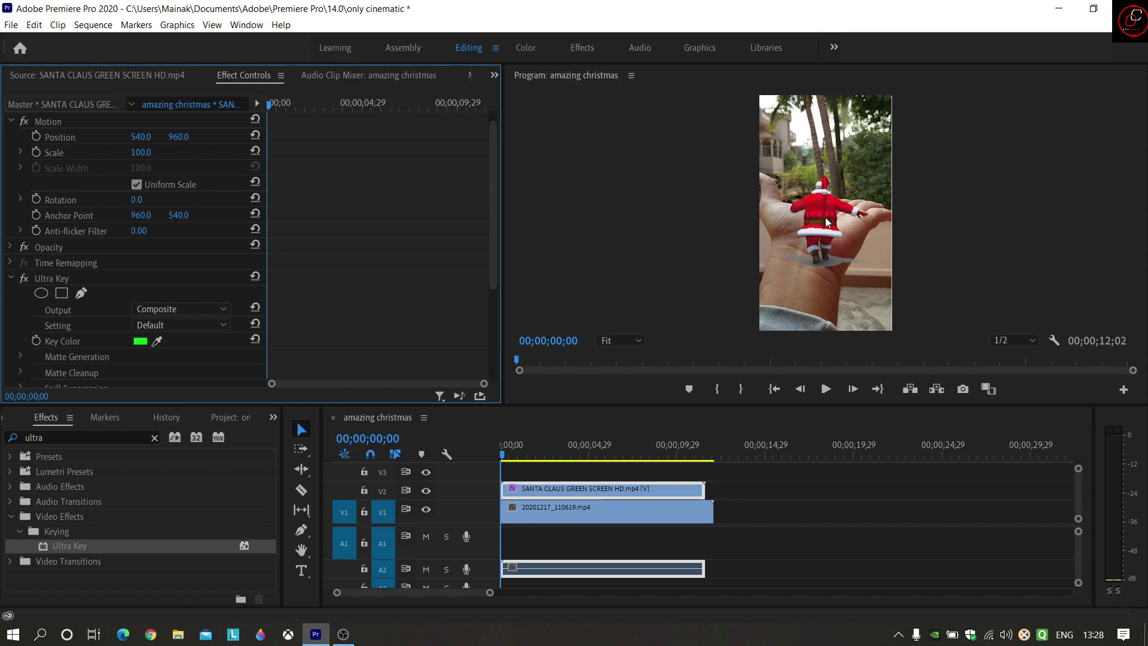
# - Set the Matte Generation transparency of the Santa clip's Ultra Key to 59
pyautogui.scroll(-2, 109, 328)
pyautogui.click(19, 311)
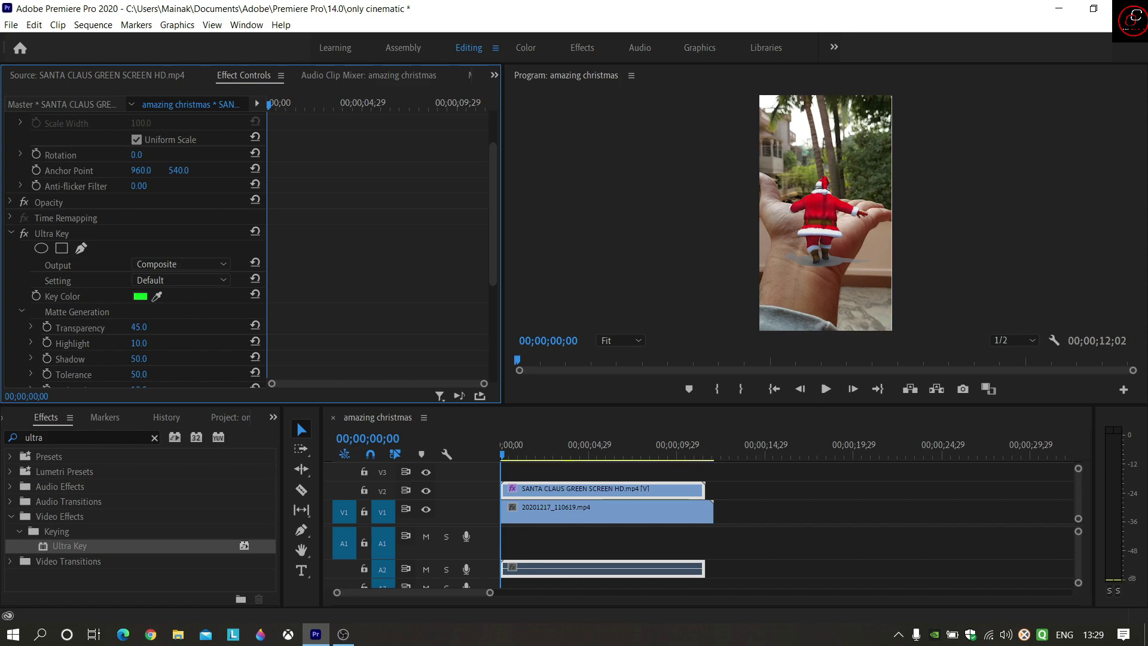
pyautogui.moveTo(139, 326); pyautogui.dragTo(149, 328)
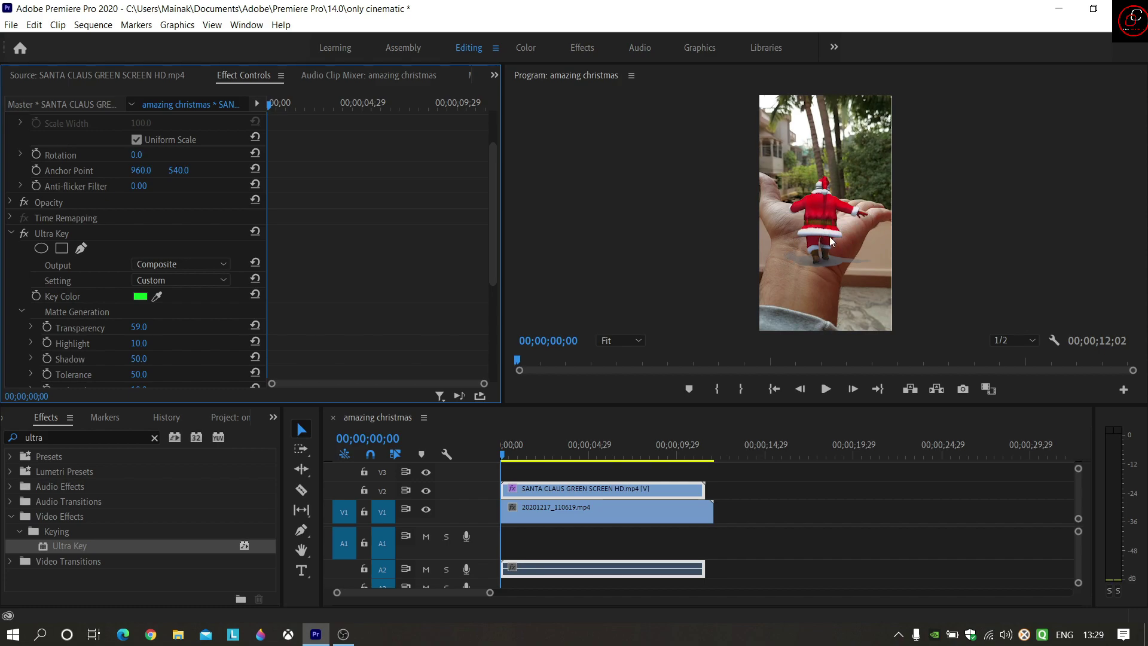
# - Enlarge the program preview, scale the Santa clip down to about 35.8 and position it on the palm
pyautogui.click(616, 106)
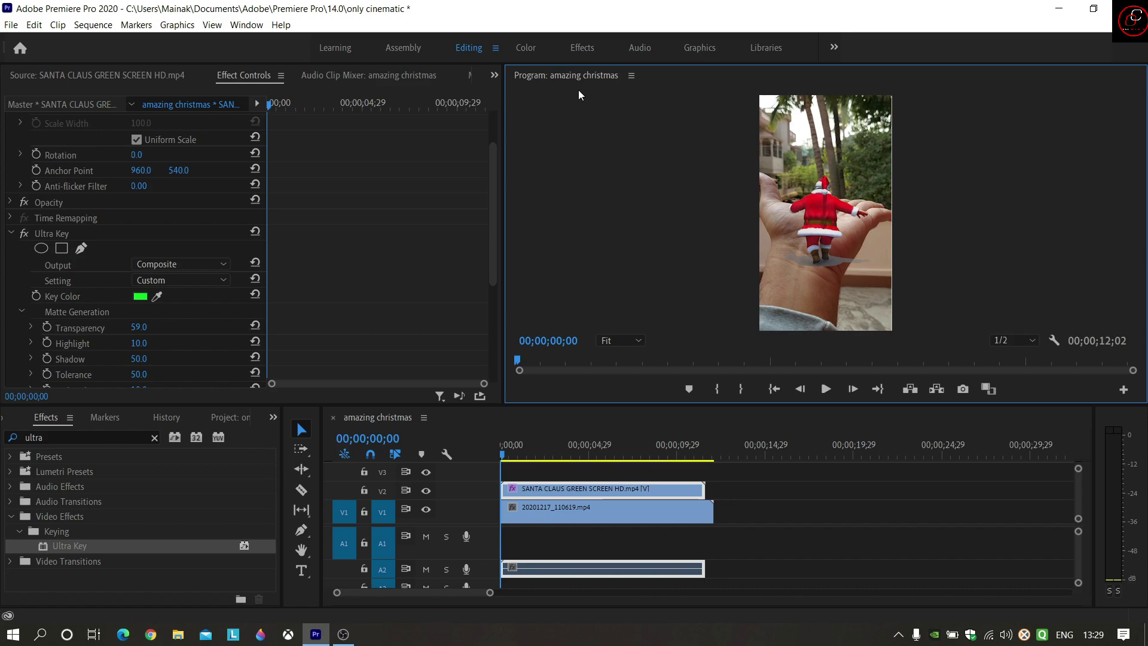
pyautogui.press('`')
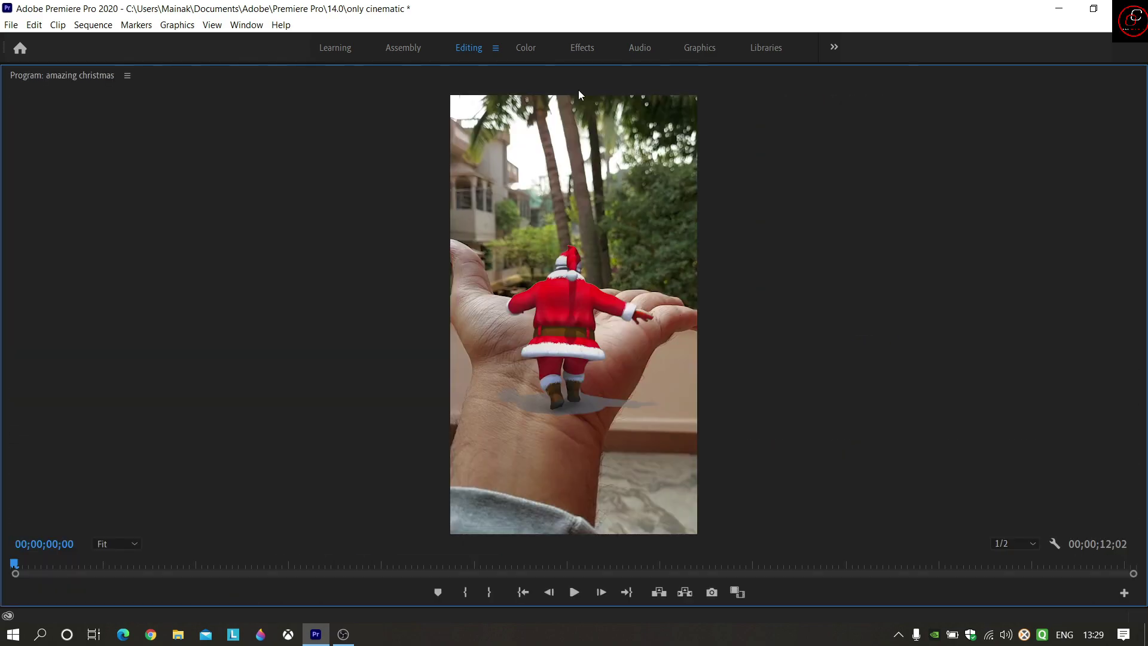
pyautogui.click(564, 310)
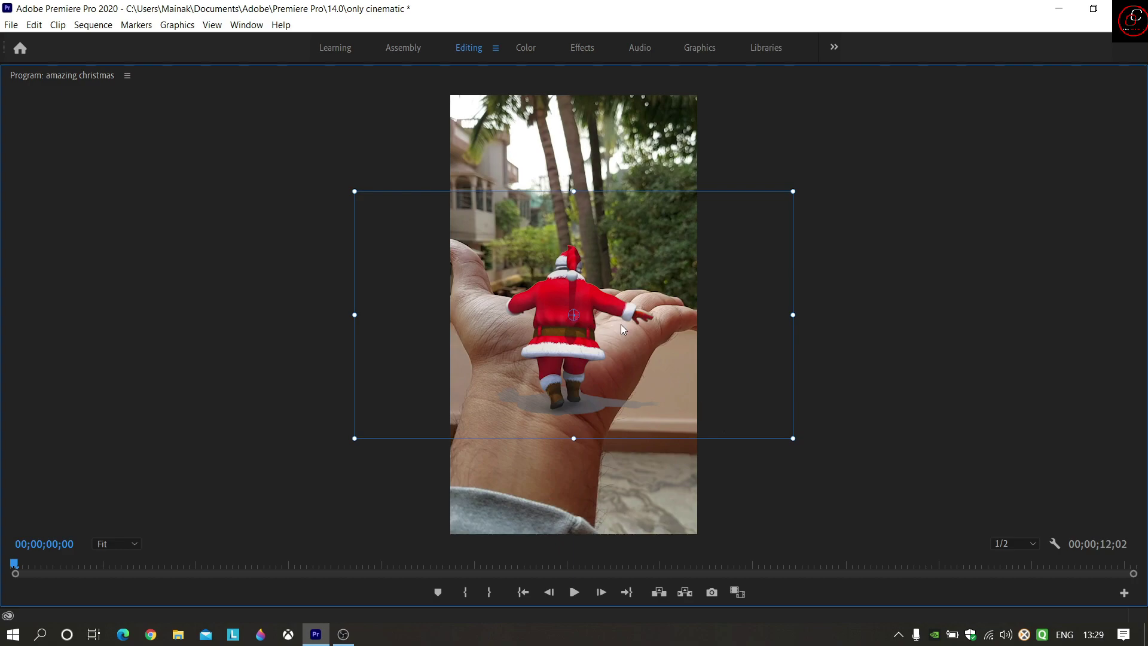
pyautogui.moveTo(792, 438); pyautogui.dragTo(707, 361)
pyautogui.moveTo(616, 335); pyautogui.dragTo(639, 340)
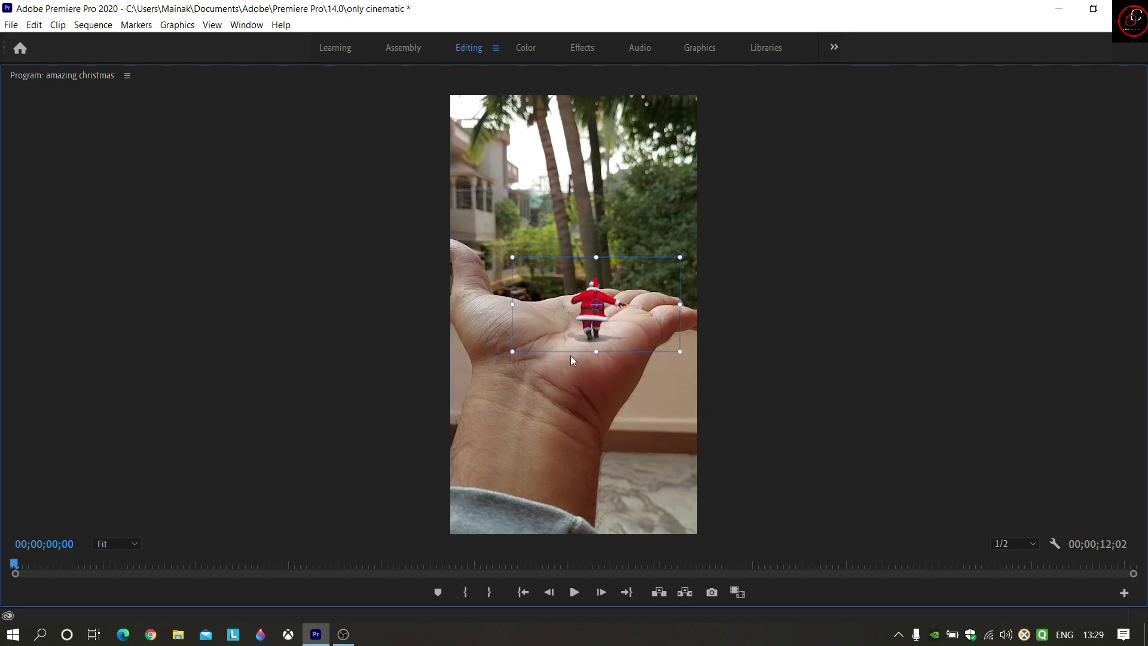
pyautogui.moveTo(512, 352); pyautogui.dragTo(533, 342)
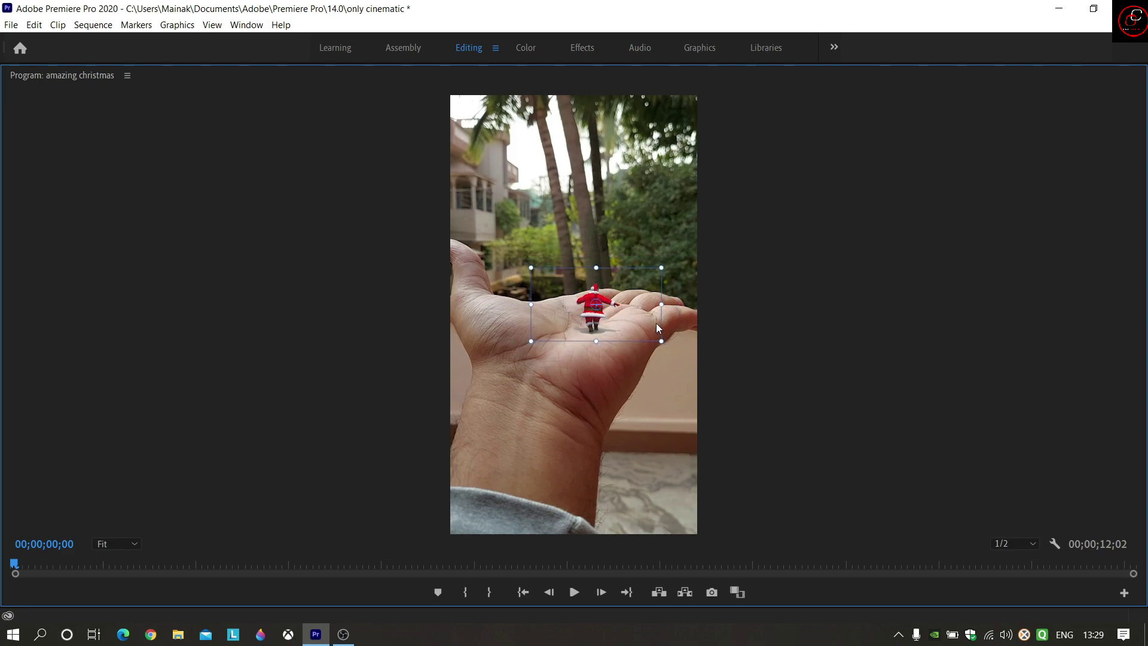
pyautogui.moveTo(637, 320); pyautogui.dragTo(653, 339)
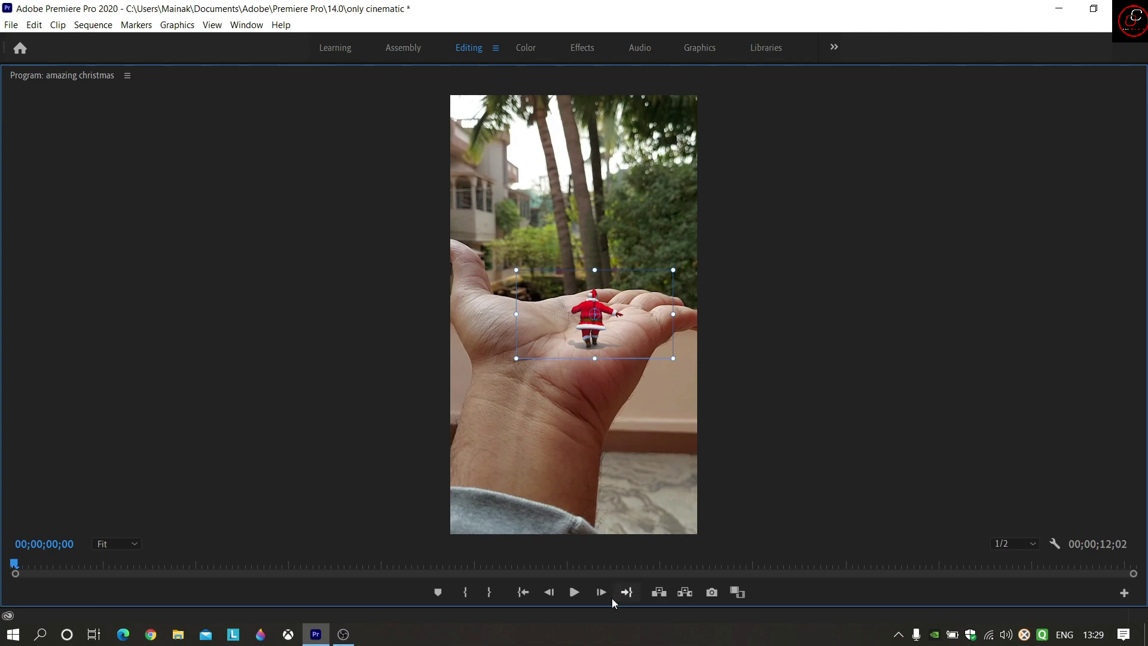
# - Play the composite in the enlarged preview to check Santa on the palm, and restore the normal layout
pyautogui.click(574, 591)
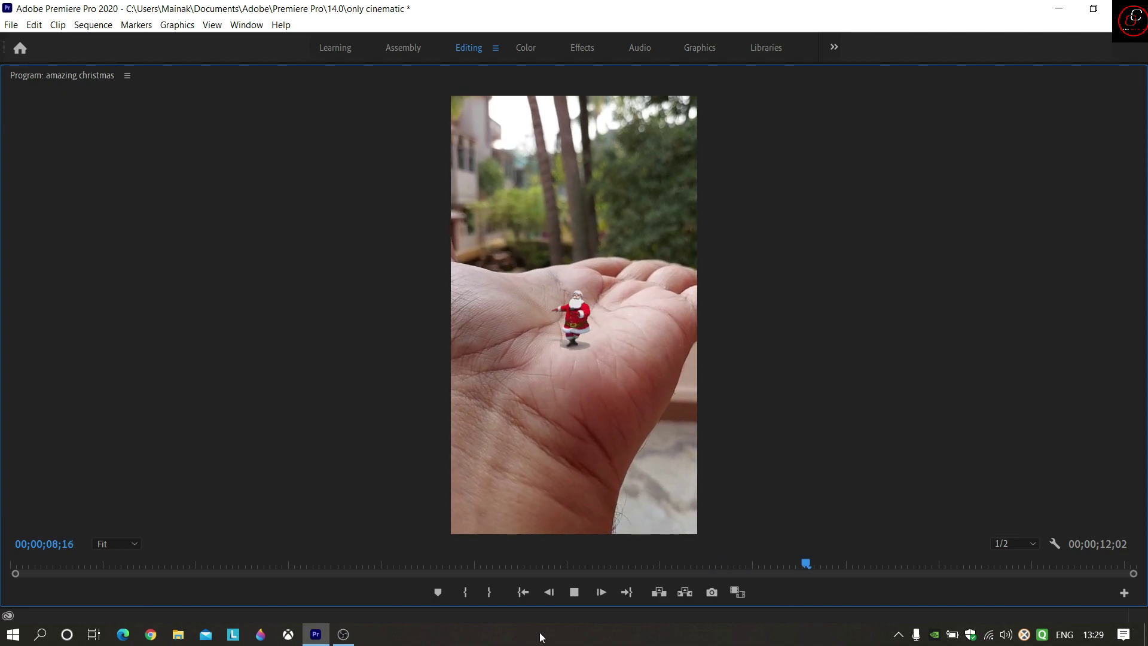
pyautogui.click(576, 592)
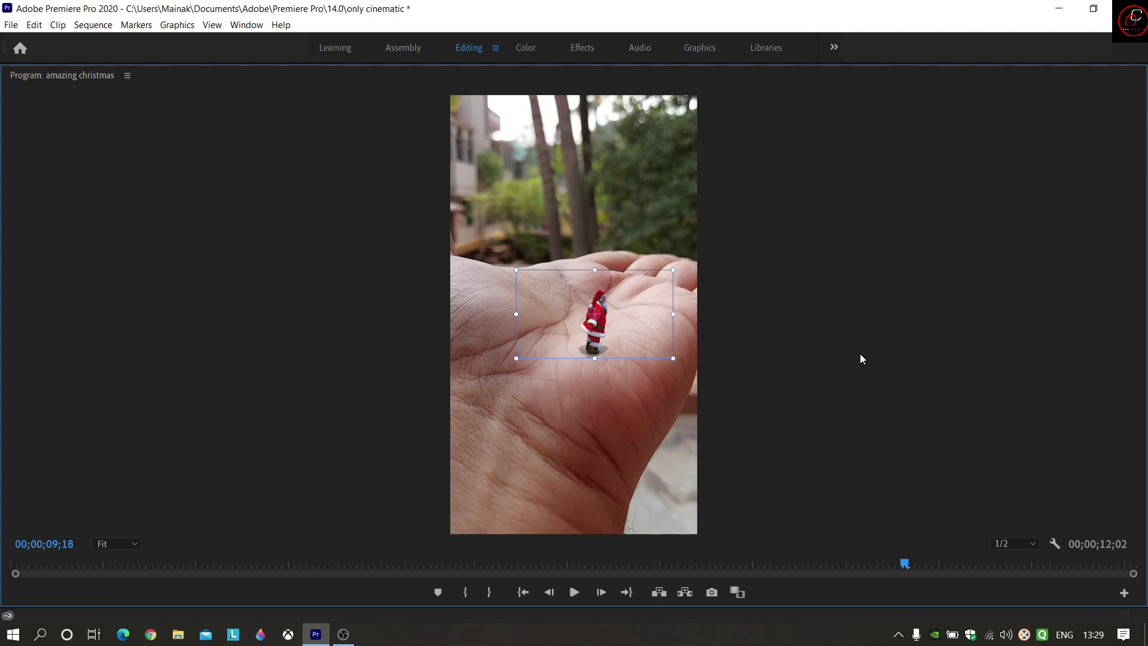
pyautogui.press('`')
# - Keyframe the Santa clip's Scale from the sequence start, ending with a keyframe of 98.8 at 00;00;11;18
pyautogui.moveTo(670, 458); pyautogui.dragTo(472, 454)
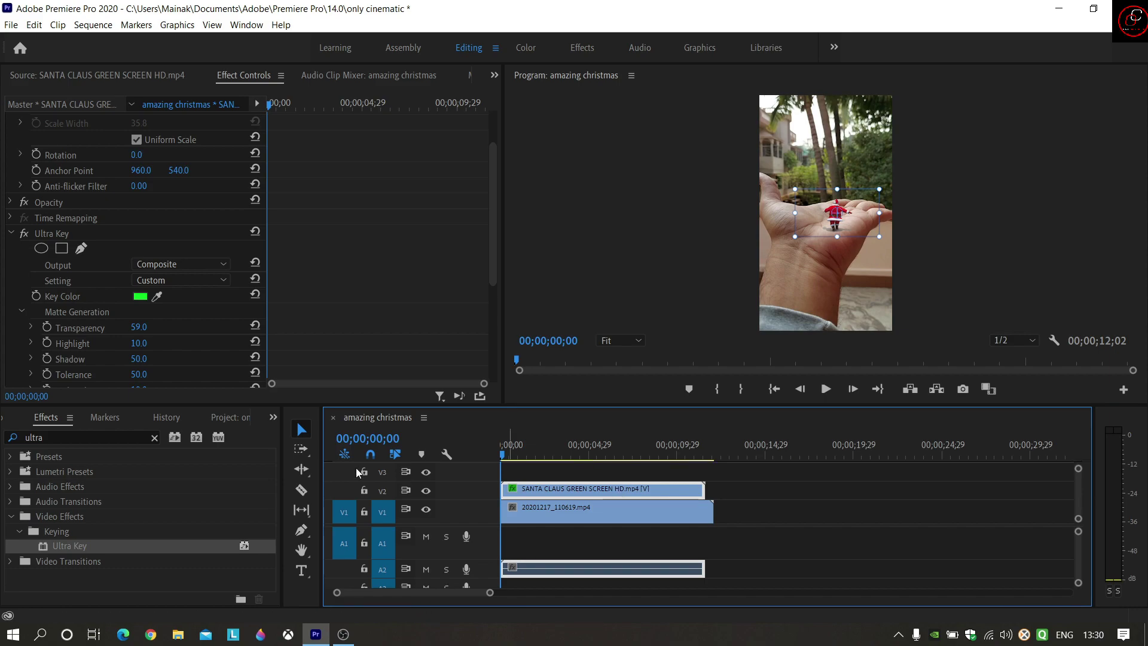
pyautogui.scroll(2, 46, 164)
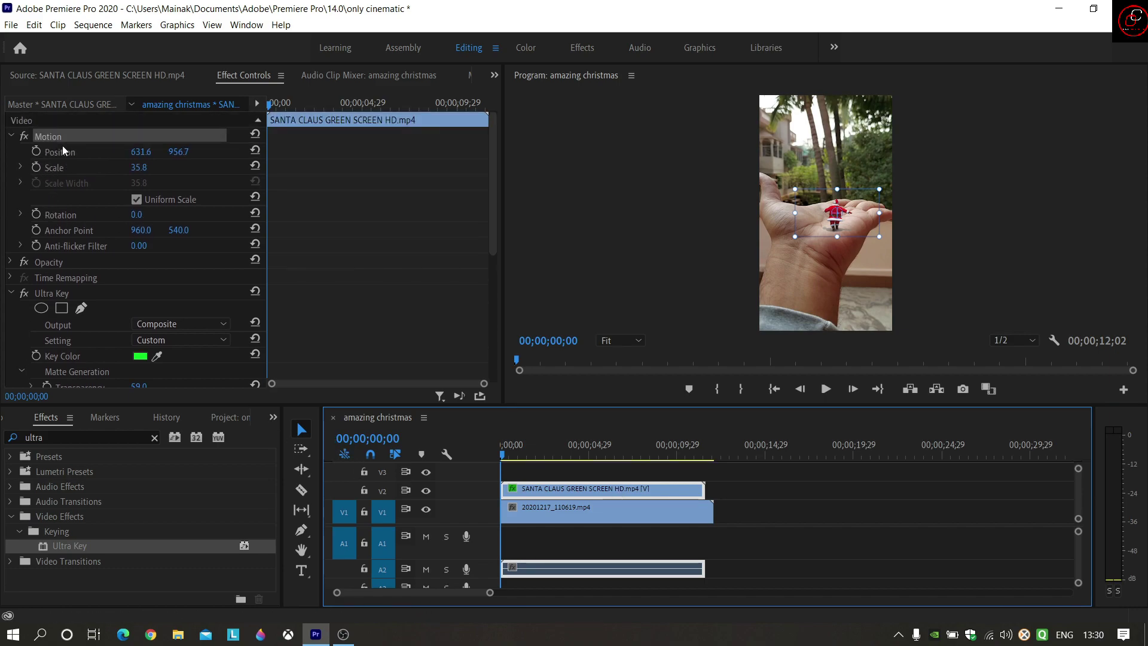
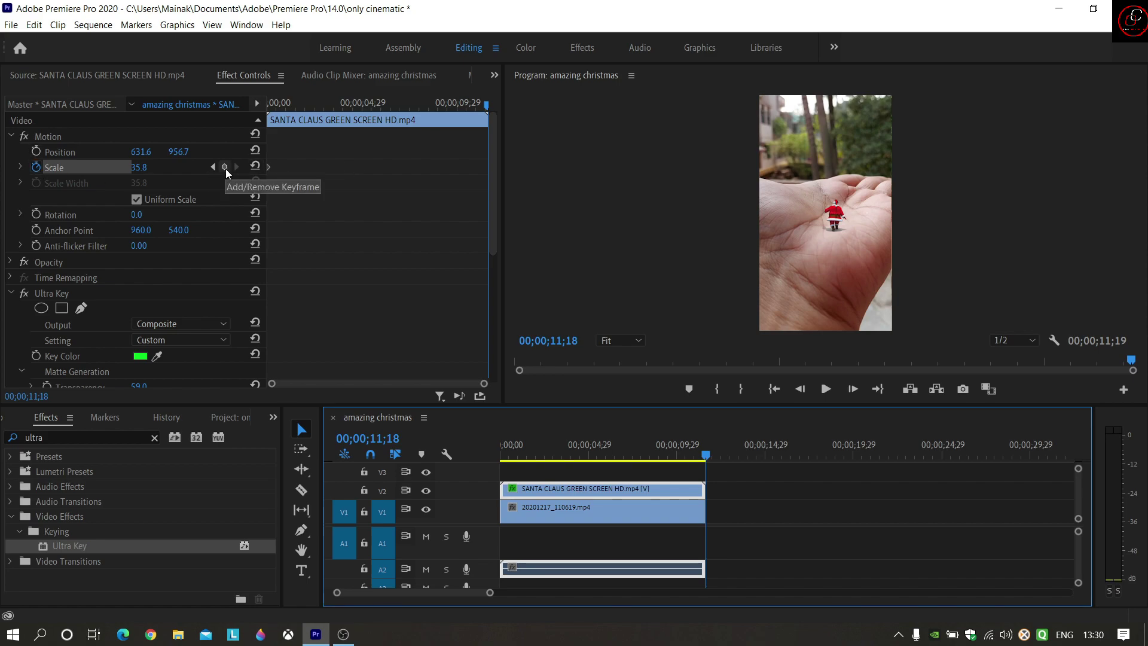
pyautogui.click(225, 168)
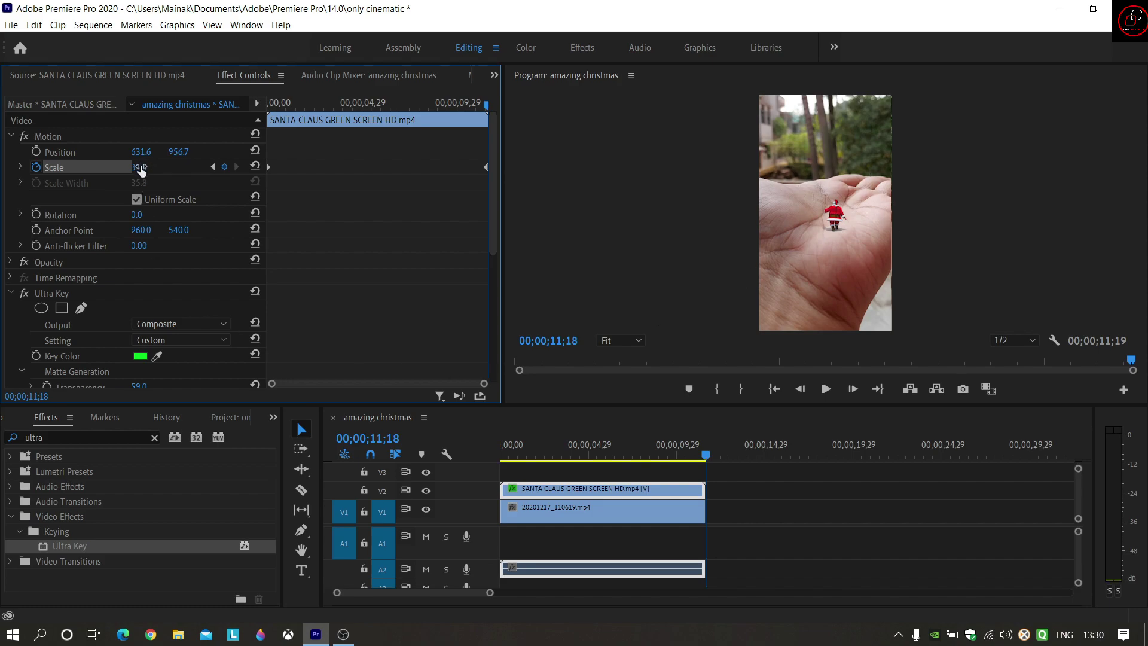
pyautogui.moveTo(139, 167); pyautogui.dragTo(177, 167)
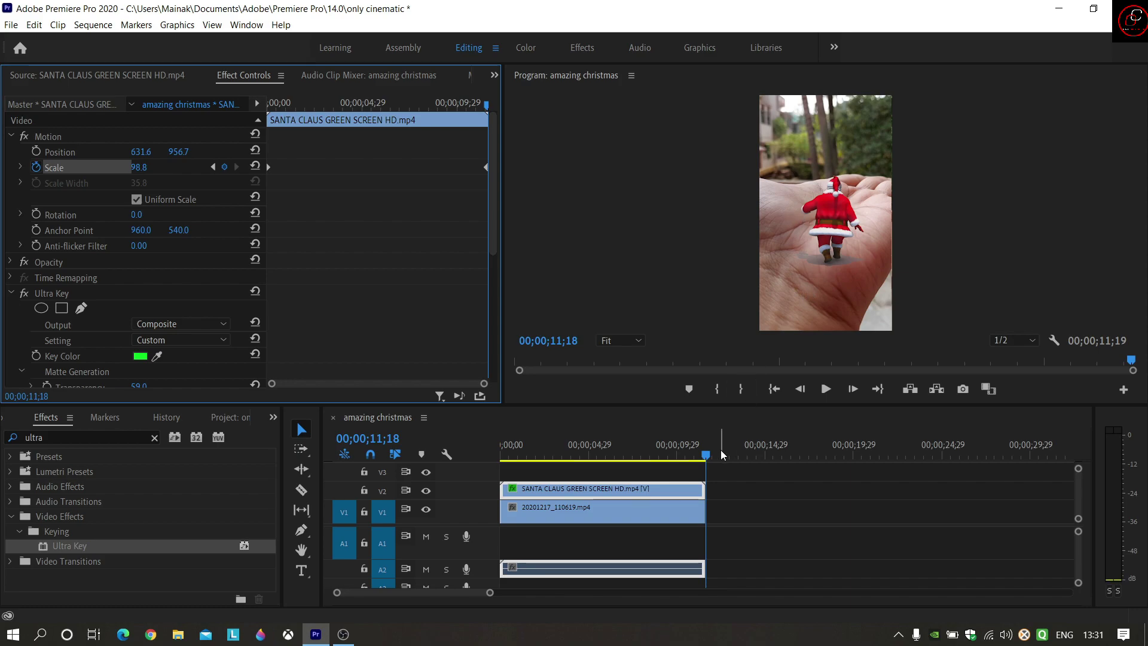
# - Keyframe the Santa clip's Position from the sequence start, ending with a keyframe of 612.6, 652.7 at 00;00;11;18
pyautogui.moveTo(706, 458); pyautogui.dragTo(470, 458)
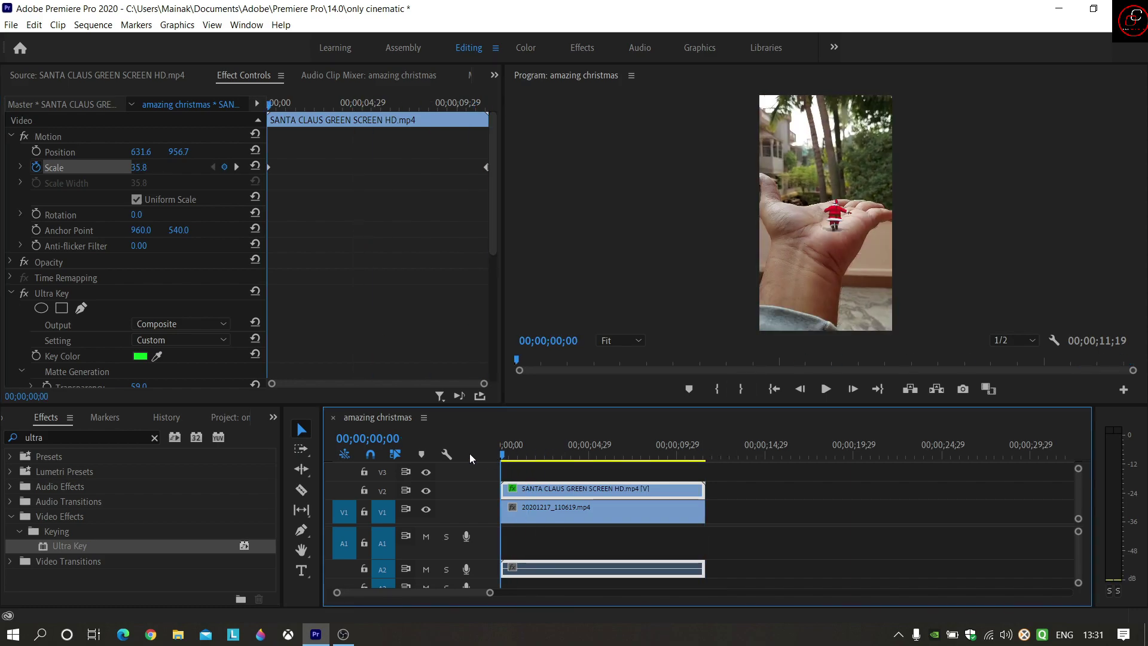
pyautogui.click(36, 152)
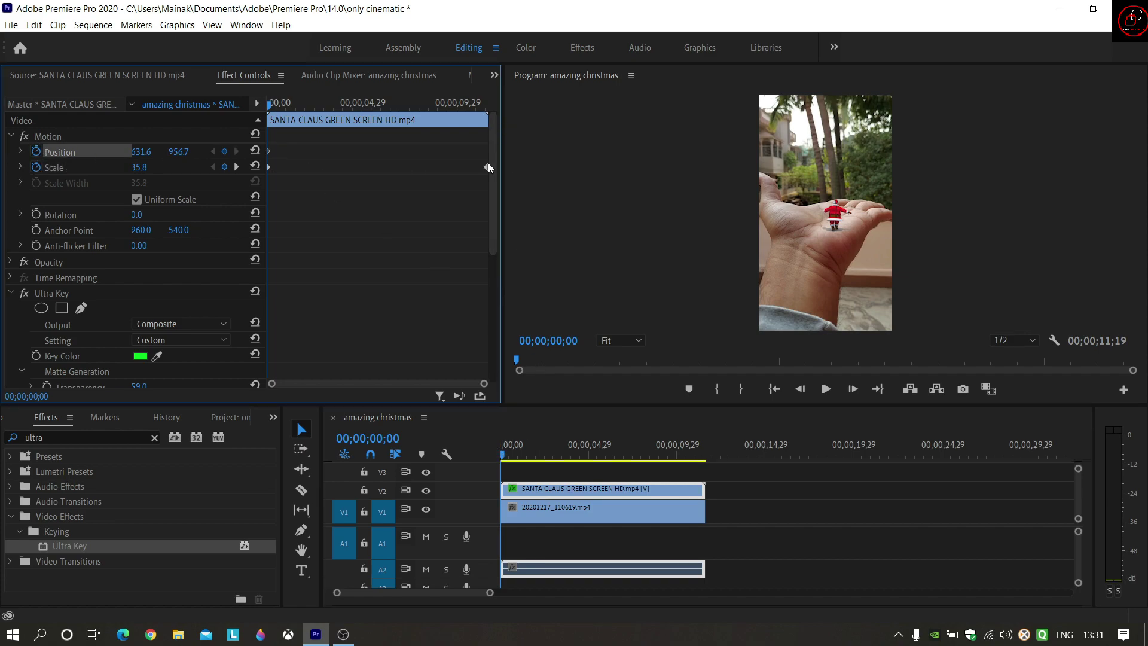
pyautogui.click(538, 458)
pyautogui.moveTo(538, 458); pyautogui.dragTo(709, 458)
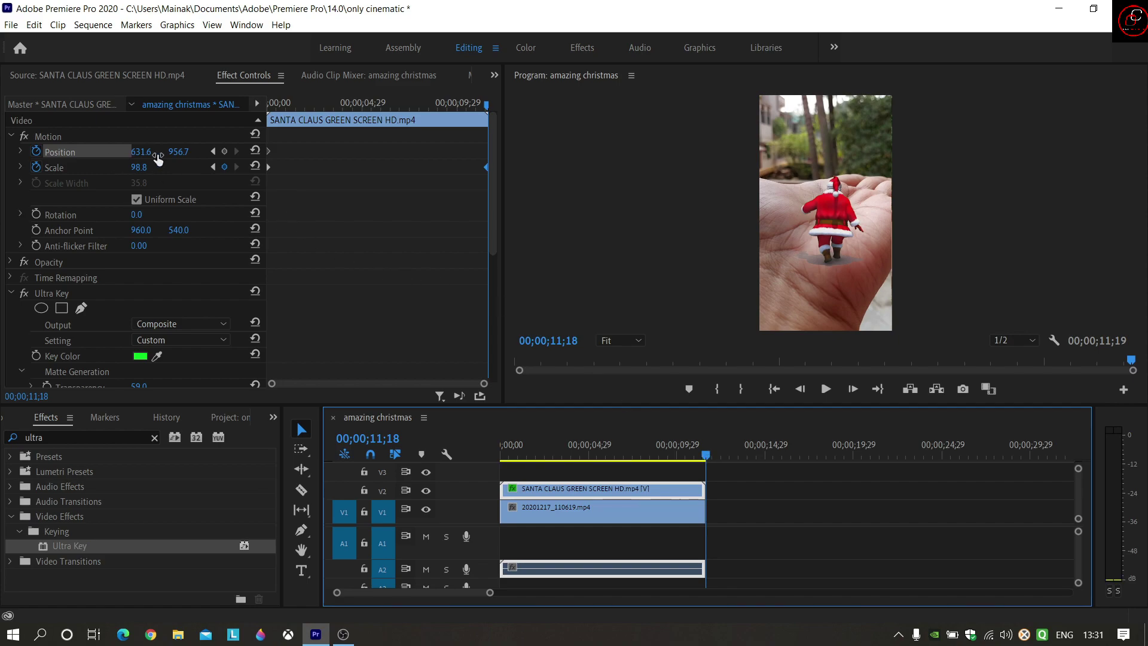
pyautogui.click(225, 152)
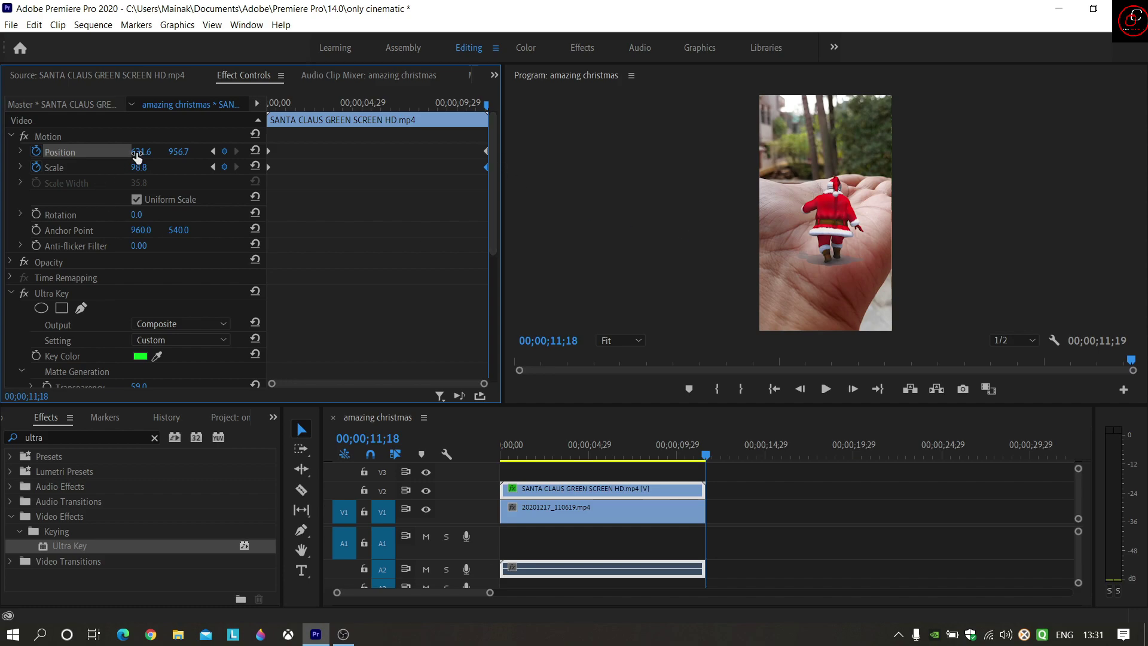
pyautogui.moveTo(141, 152); pyautogui.dragTo(133, 152)
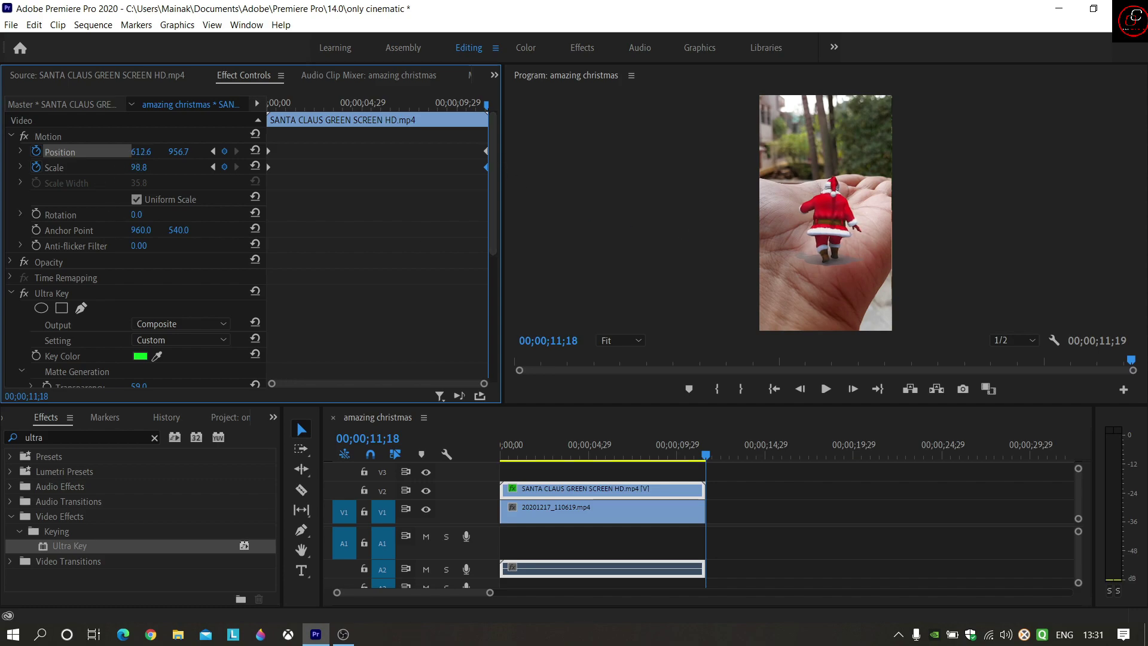
pyautogui.moveTo(178, 152); pyautogui.dragTo(19, 152)
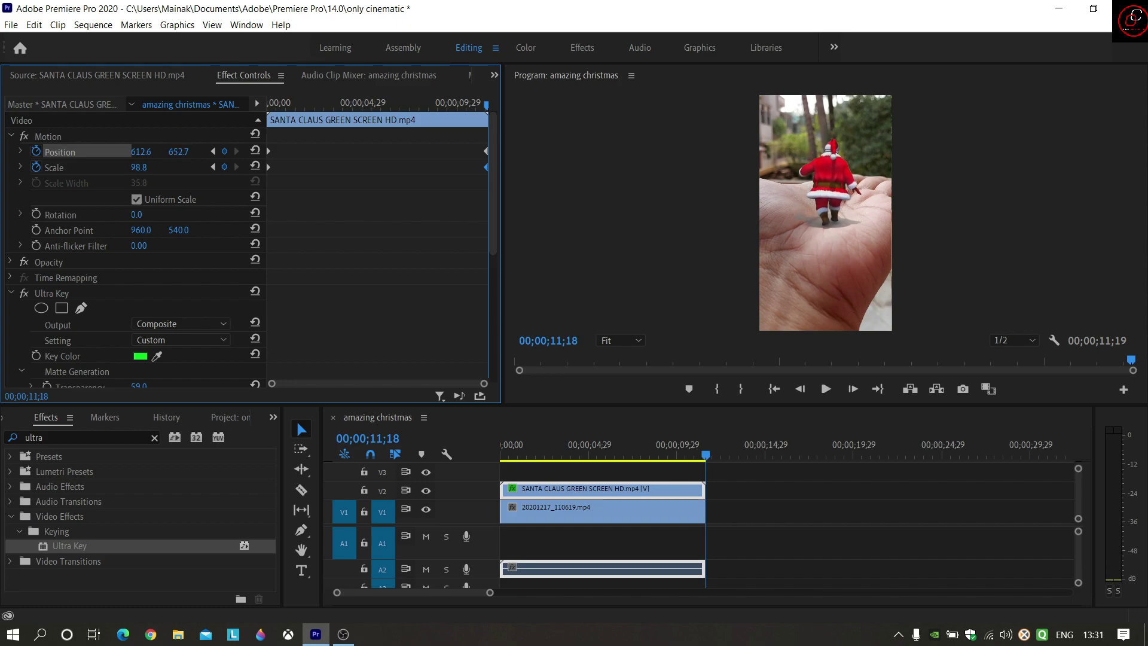
# - Play the sequence from its start in the enlarged preview to check Santa's position animation, and restore the normal layout
pyautogui.click(704, 458)
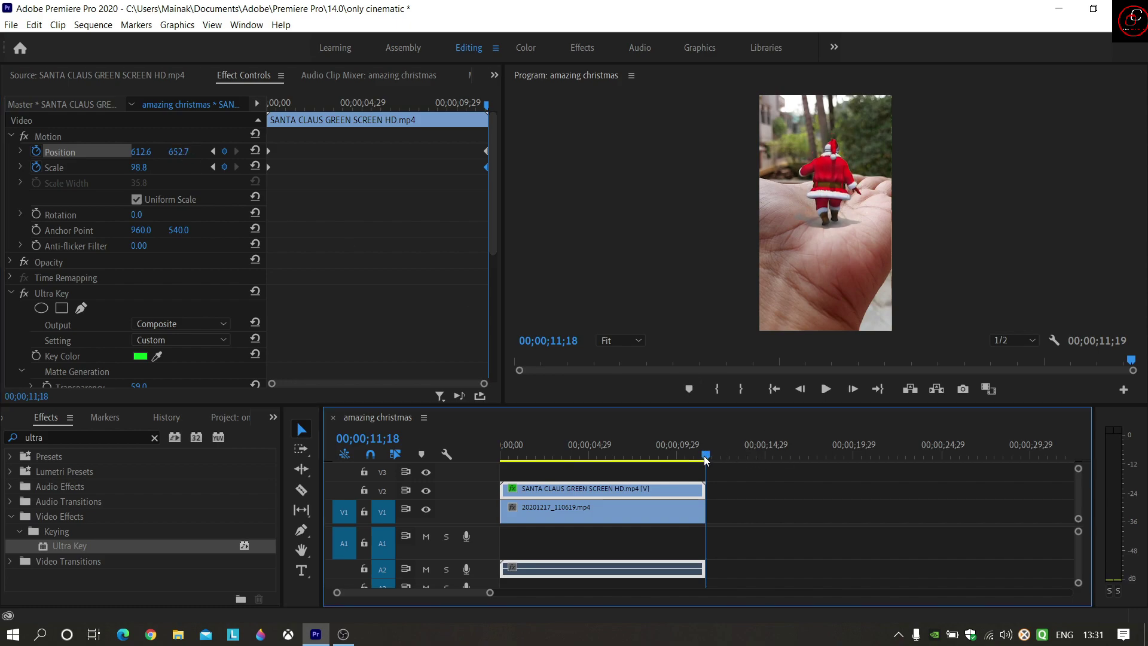
pyautogui.press('Home')
pyautogui.click(586, 148)
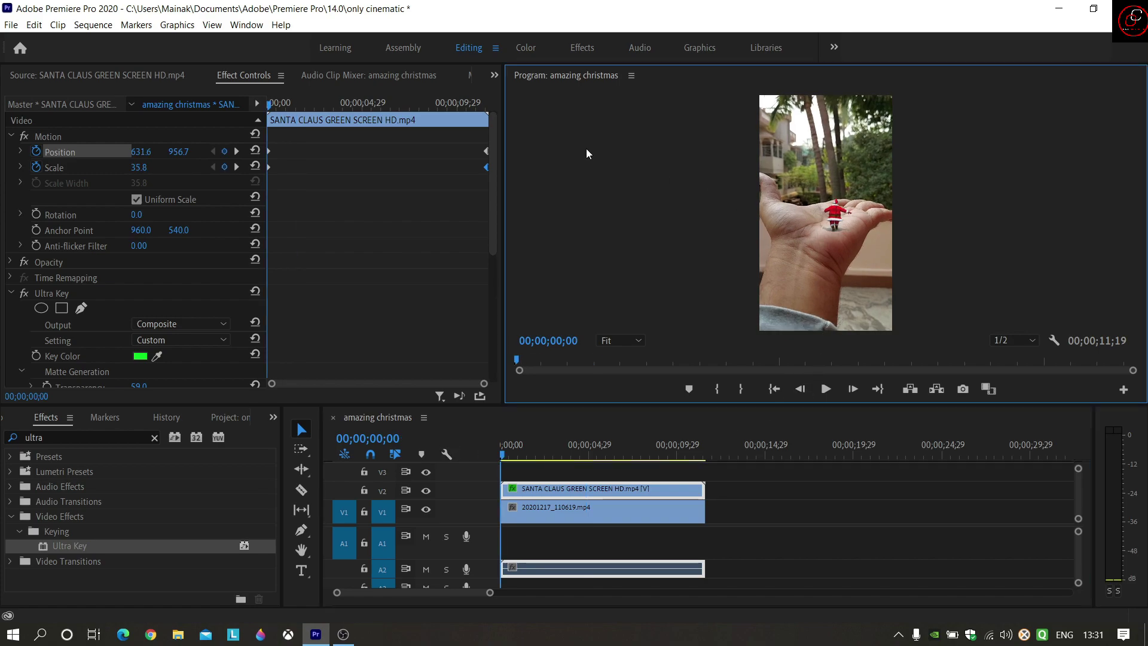
pyautogui.press('`')
pyautogui.click(563, 594)
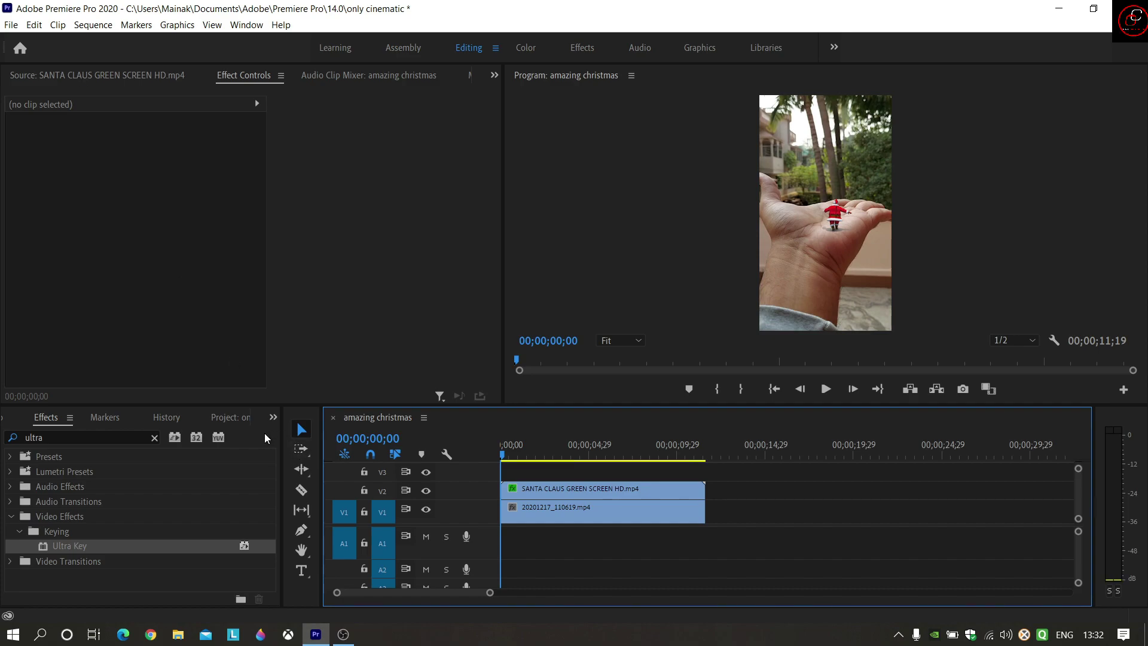
# - Preview merry christmas.mp3 from the project and place it on track A1, aligned with the end of the video clips
pyautogui.click(273, 417)
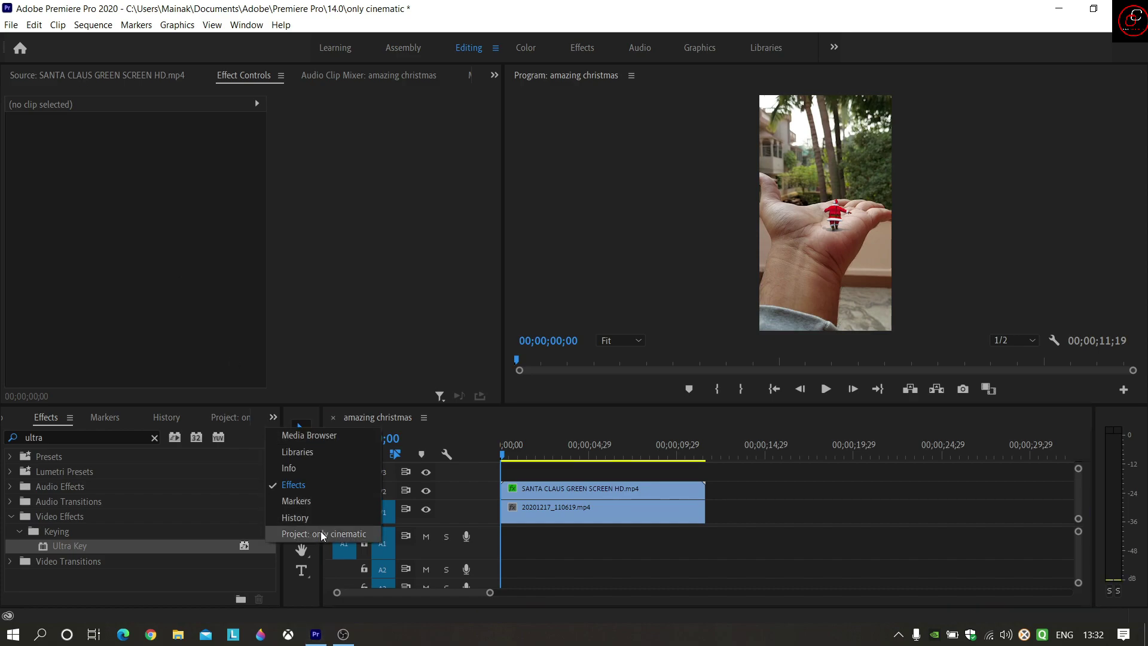
pyautogui.click(321, 531)
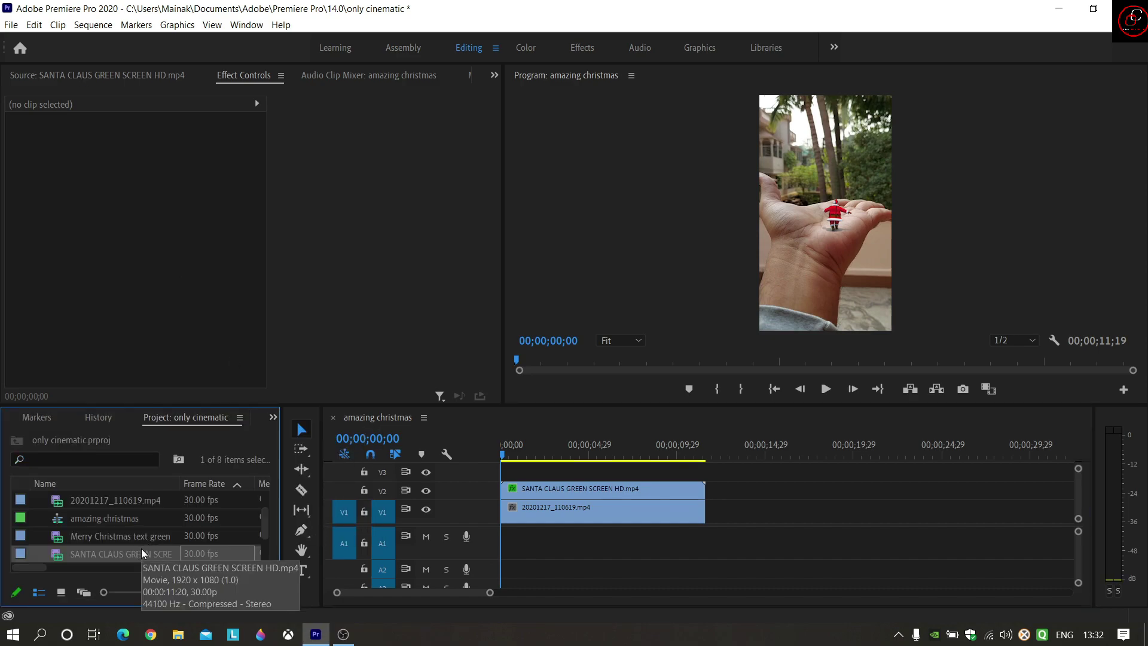
pyautogui.scroll(-2, 136, 518)
pyautogui.doubleClick(108, 535)
pyautogui.click(250, 389)
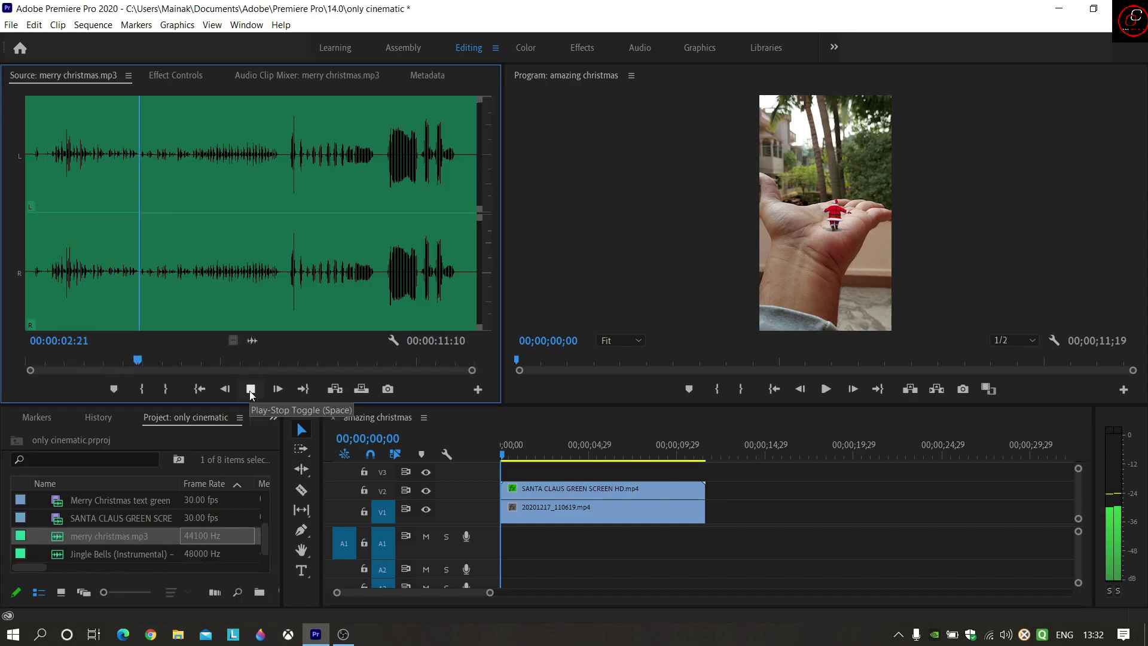
pyautogui.click(251, 388)
pyautogui.moveTo(140, 540); pyautogui.dragTo(497, 543)
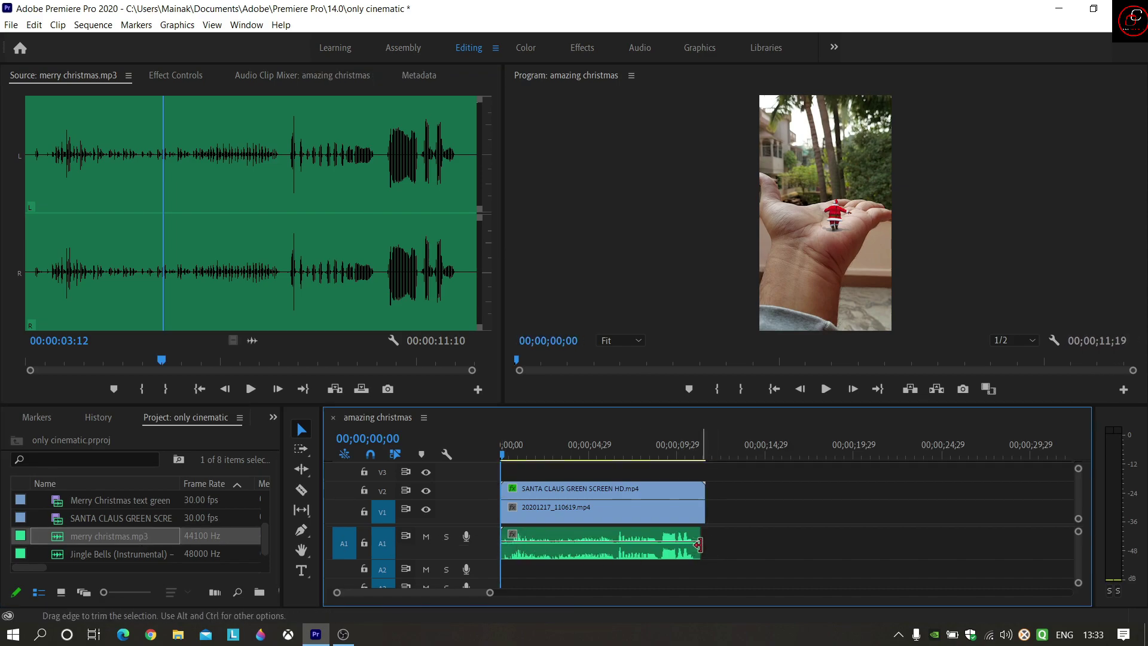
pyautogui.moveTo(685, 554); pyautogui.dragTo(690, 555)
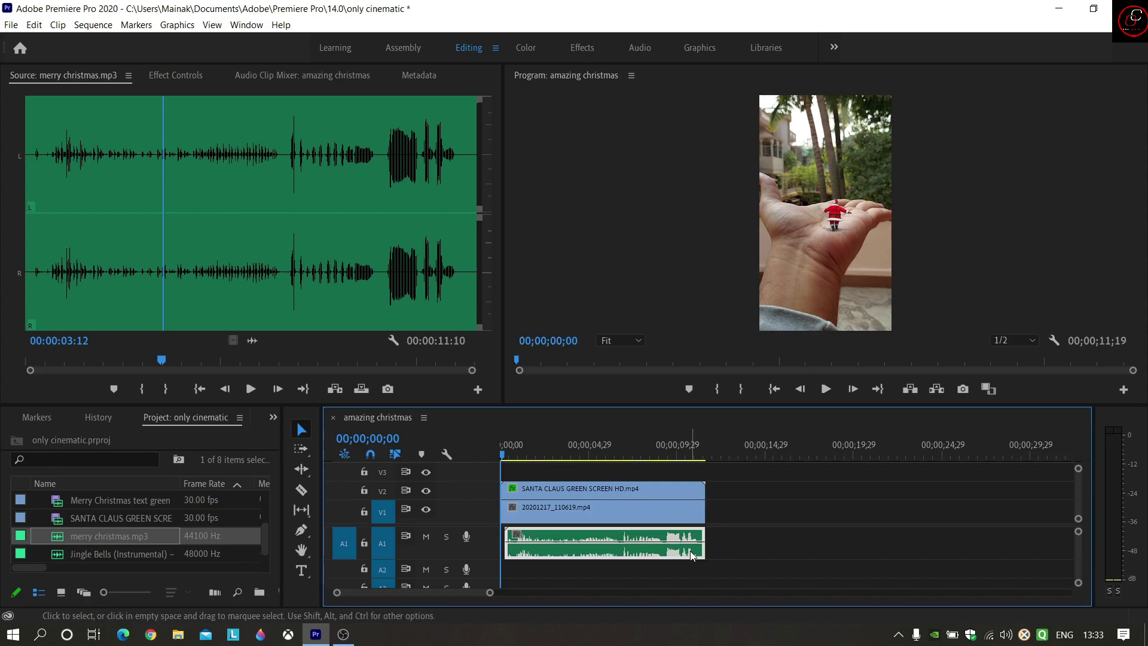
# - Play the whole composite with its music in the enlarged preview and restore the normal layout
pyautogui.click(590, 121)
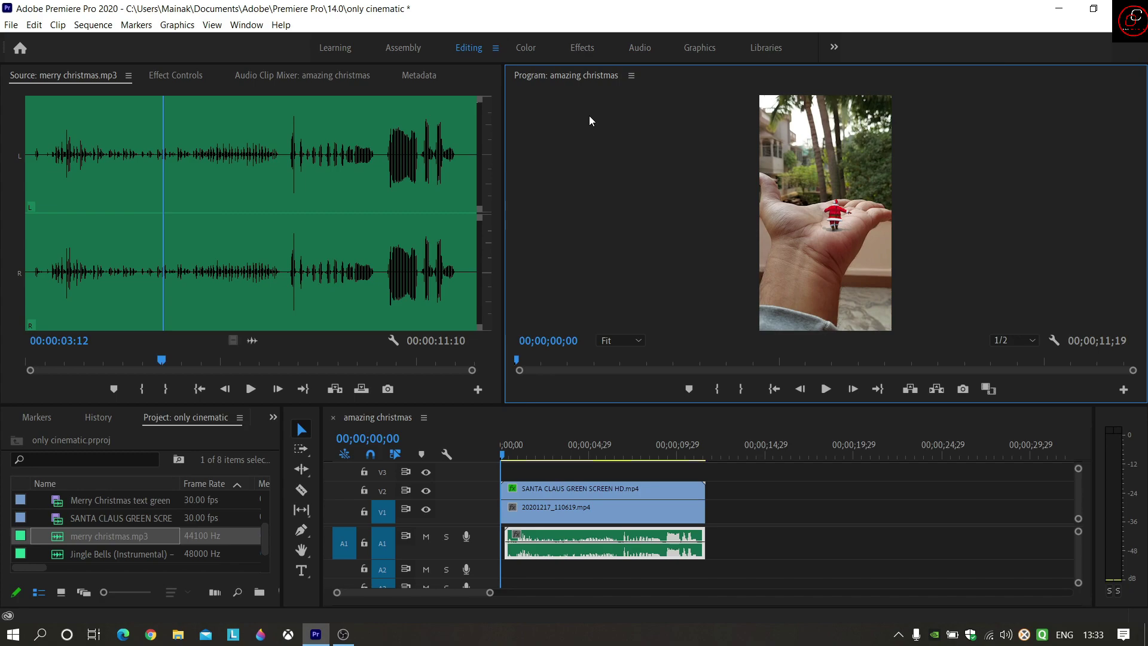
pyautogui.press('`')
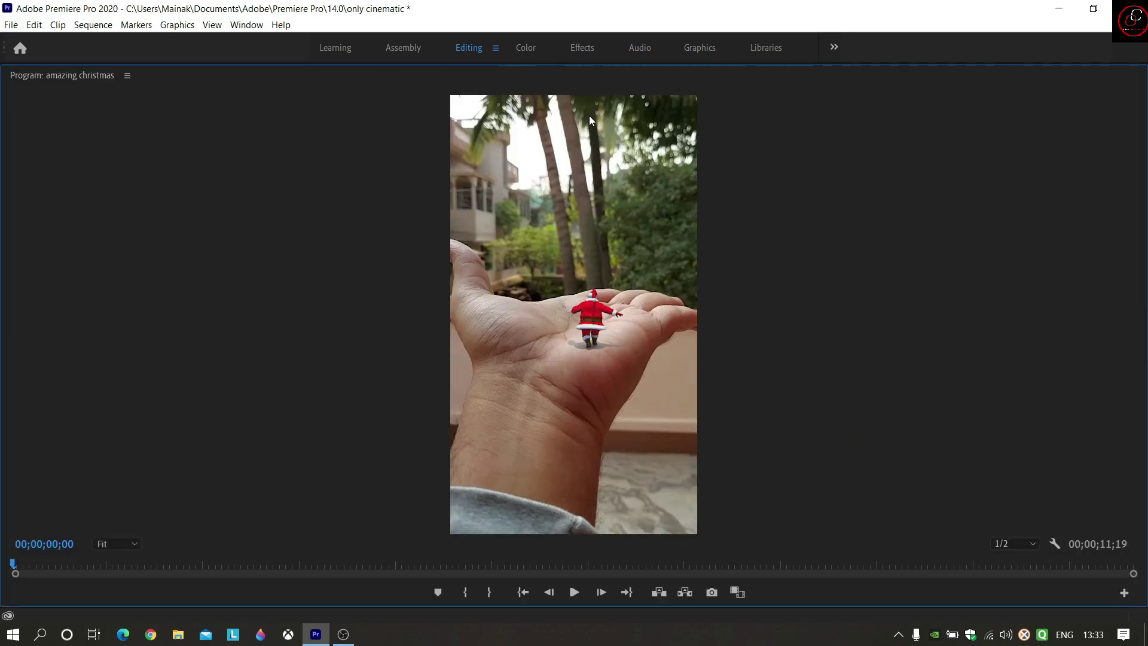
pyautogui.click(575, 592)
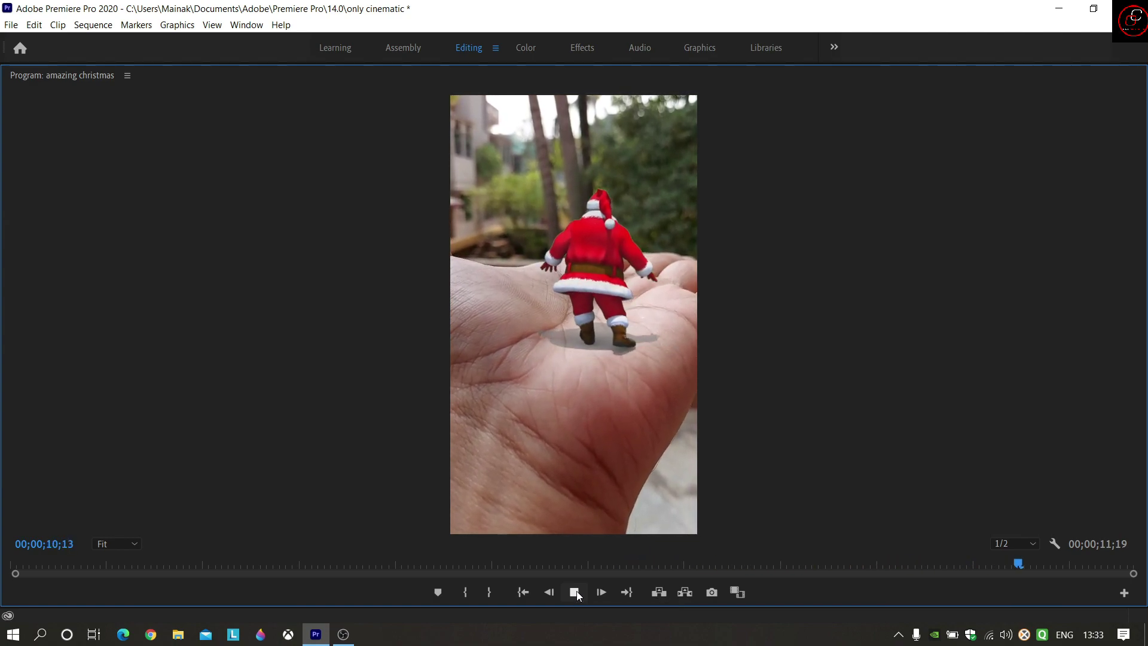
pyautogui.press('`')
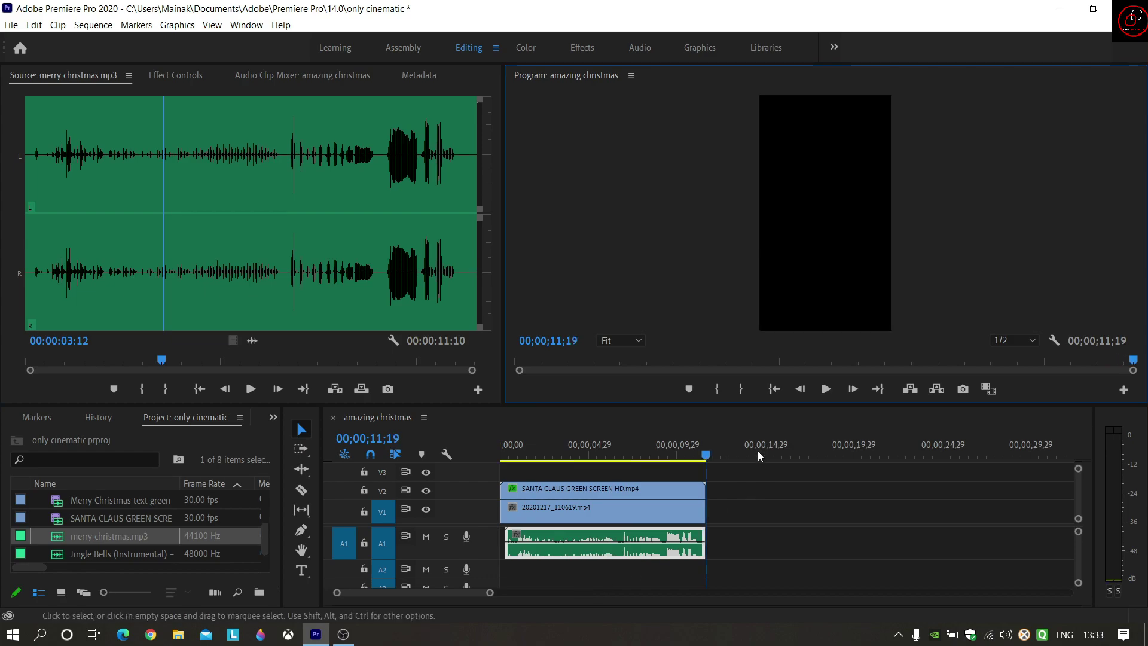
# - Play the last part of the sequence from 00;00;07;03 and set the playhead at 00;00;09;12
pyautogui.click(706, 457)
pyautogui.moveTo(706, 457); pyautogui.dragTo(625, 454)
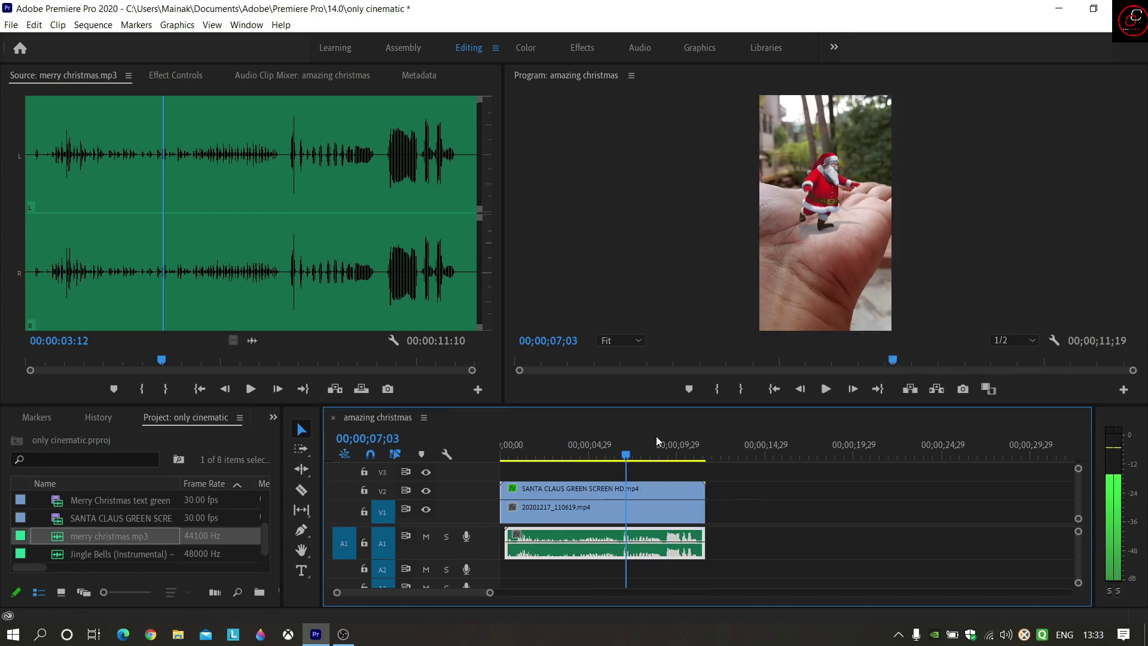
pyautogui.click(825, 389)
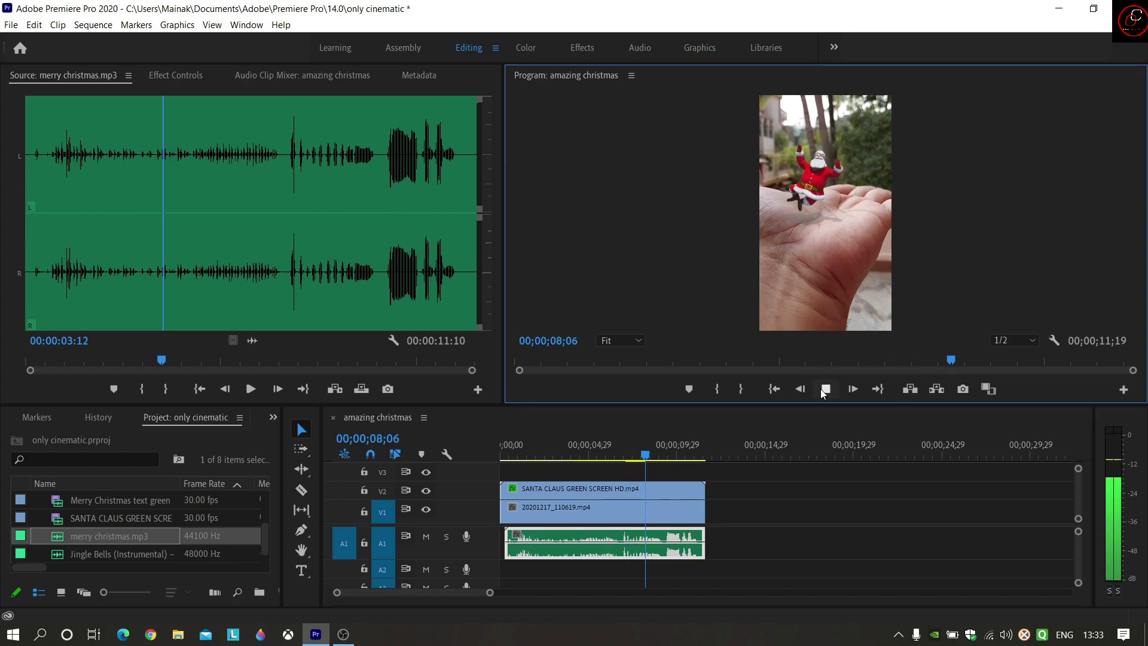
pyautogui.click(825, 389)
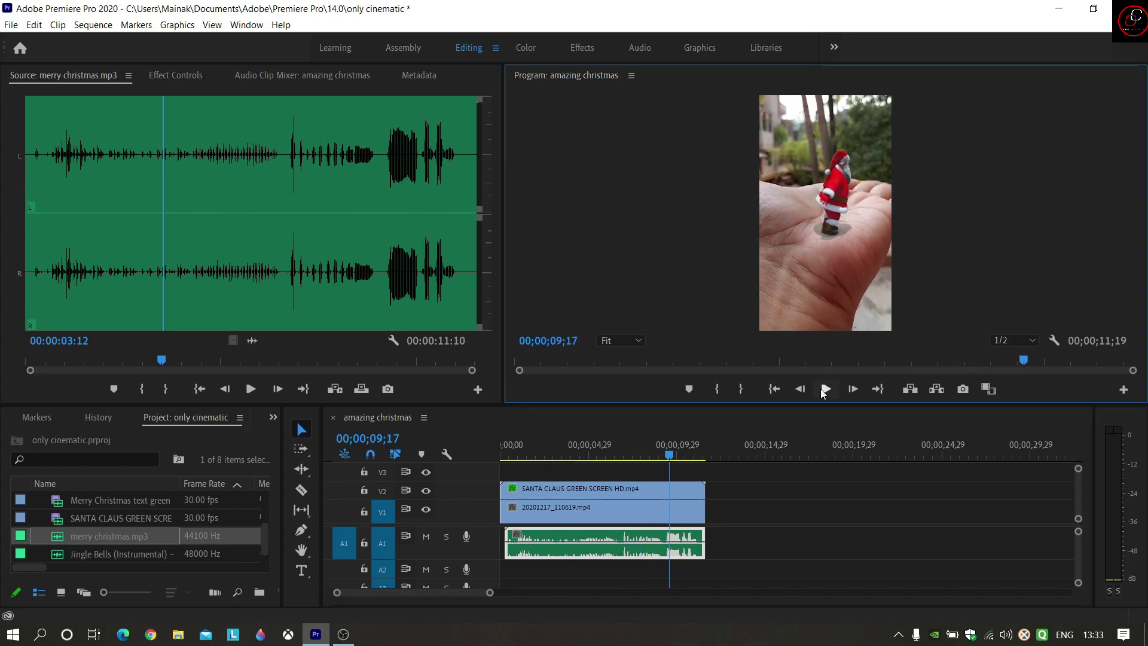
pyautogui.click(671, 457)
pyautogui.moveTo(671, 457); pyautogui.dragTo(667, 458)
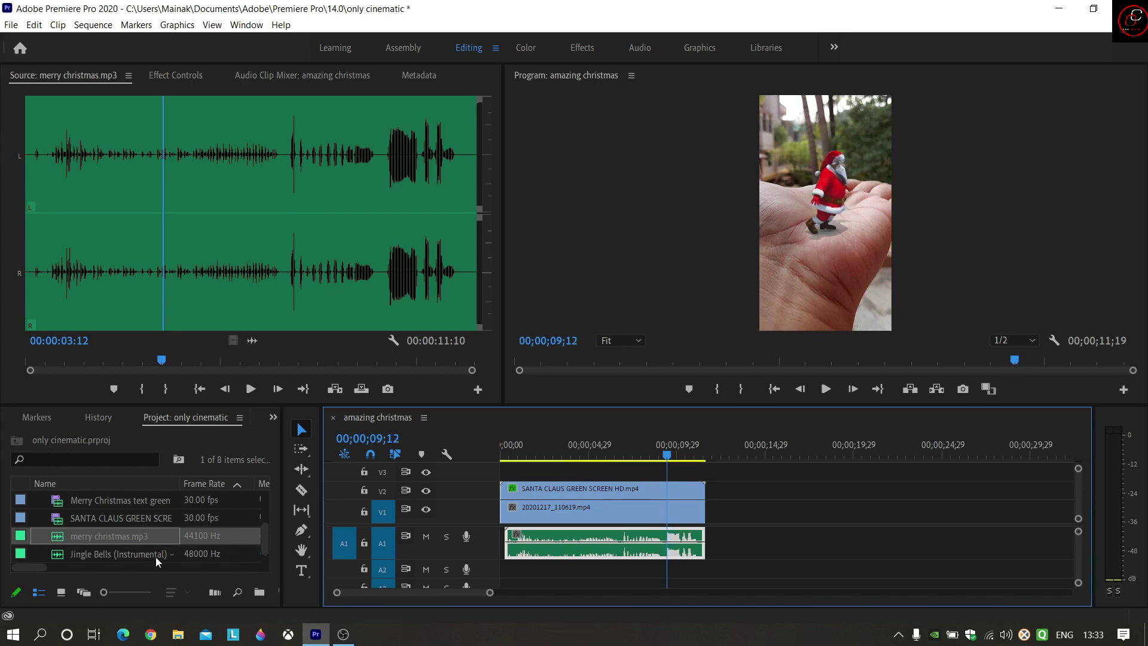
# - Preview the Merry Christmas text green screen clip, place it on track V3 at 00;00;09;12, and enlarge the timeline area
pyautogui.scroll(2, 145, 554)
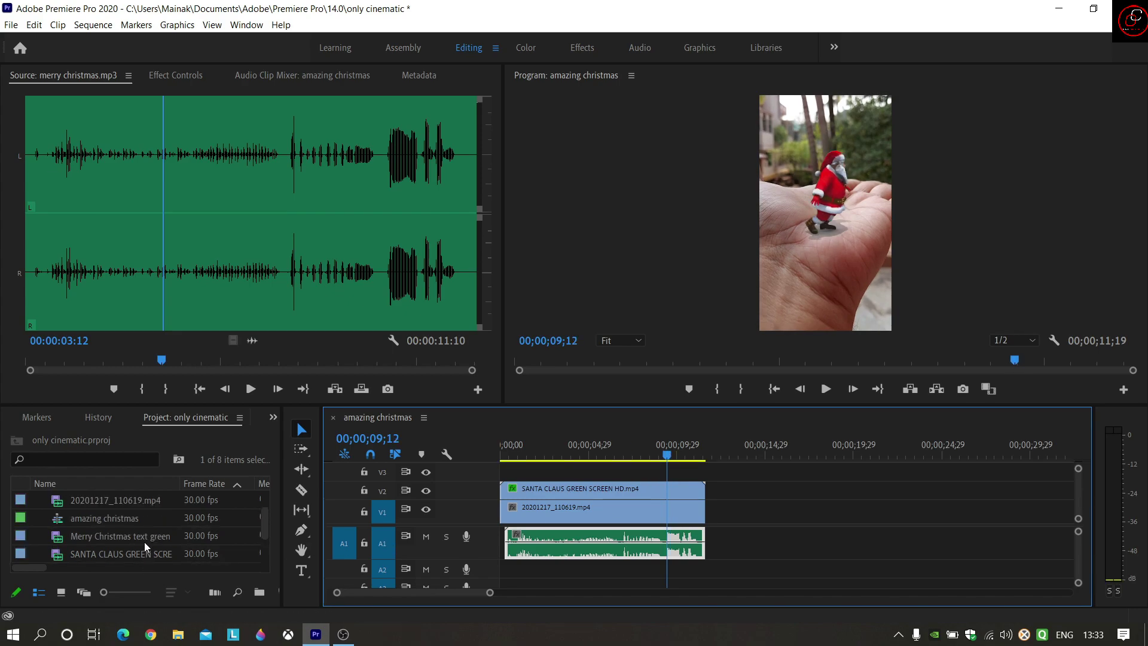
pyautogui.doubleClick(143, 538)
pyautogui.click(250, 389)
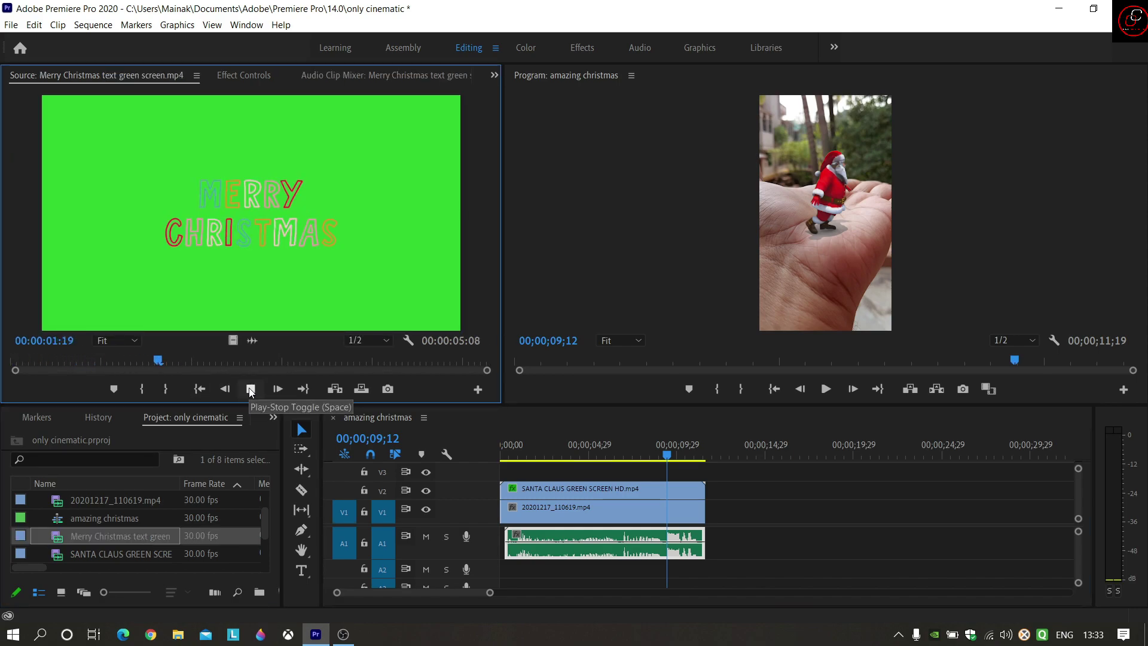
pyautogui.click(251, 389)
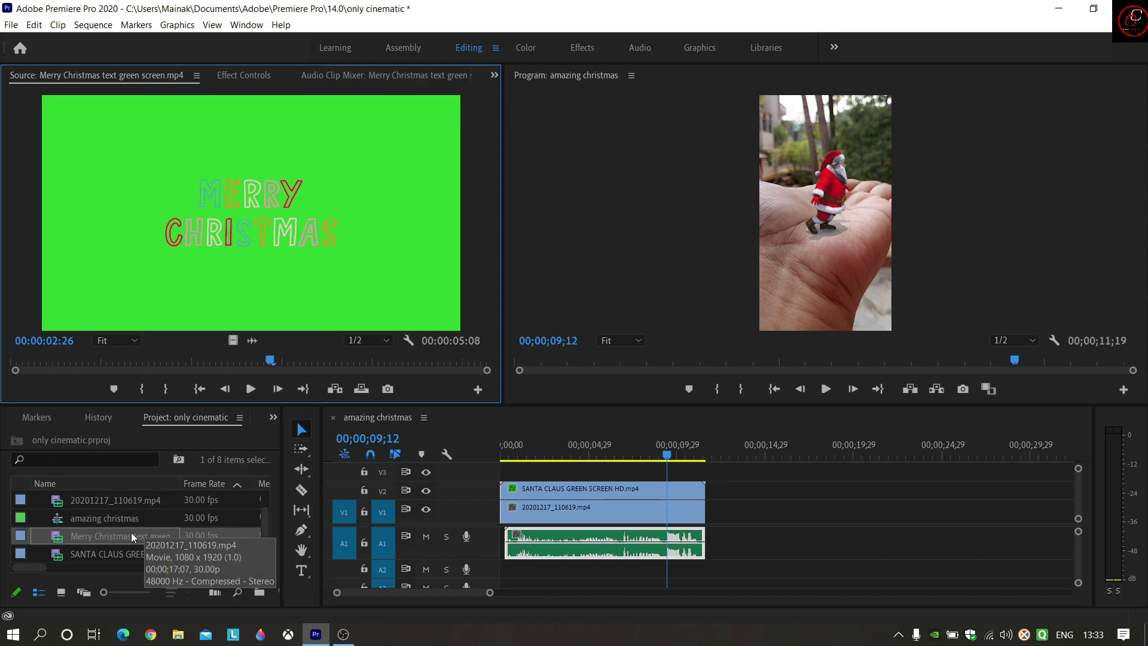
pyautogui.moveTo(126, 536); pyautogui.dragTo(676, 475)
pyautogui.moveTo(233, 405); pyautogui.dragTo(233, 381)
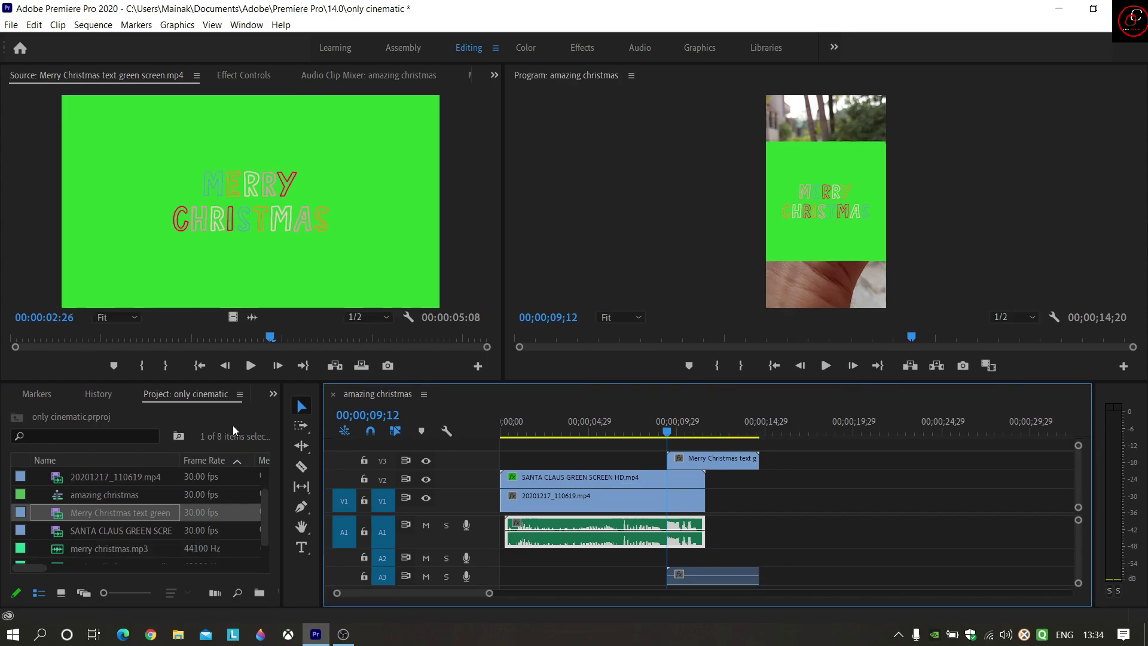
# - Apply the Ultra Key effect to the Merry Christmas text clip on track V3
pyautogui.click(272, 395)
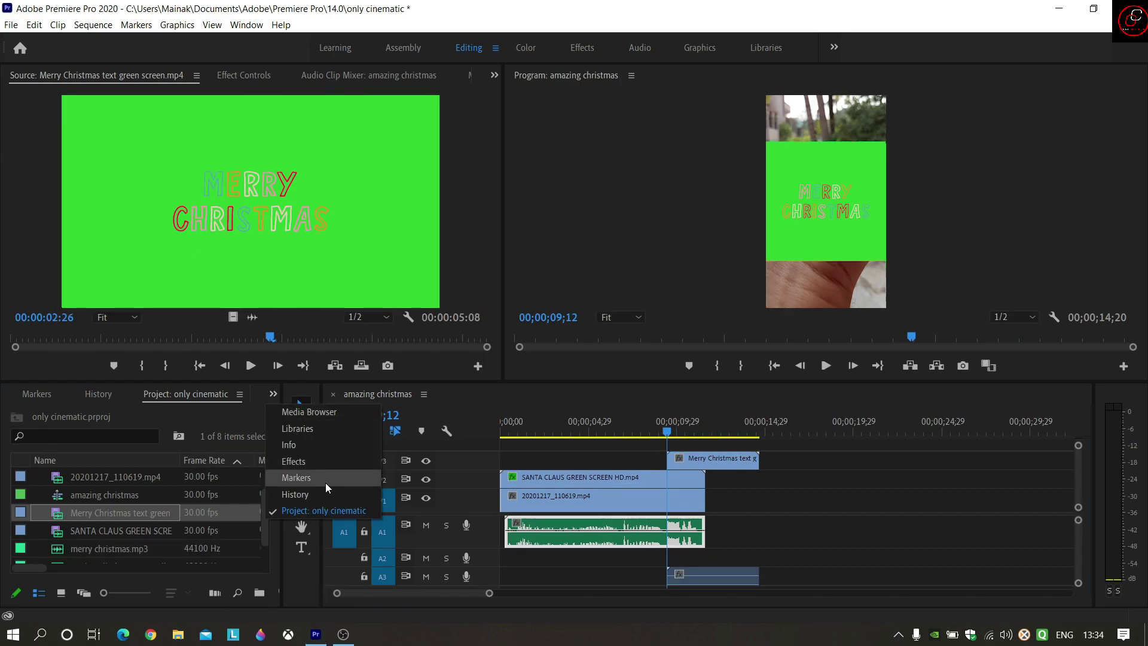
pyautogui.click(245, 402)
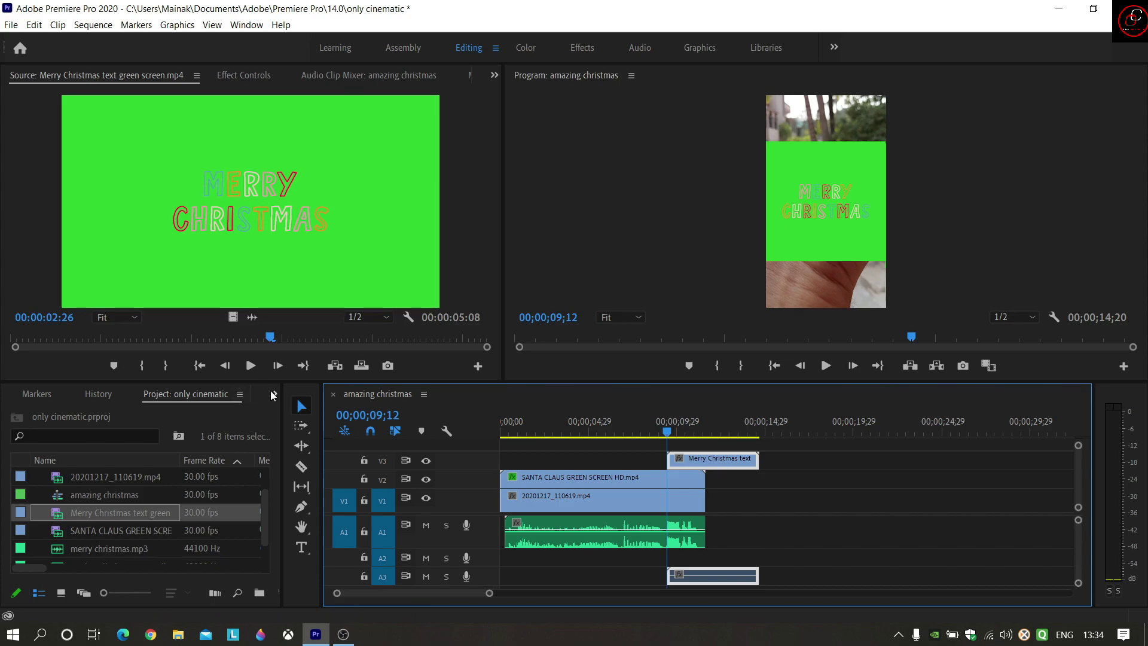
pyautogui.click(272, 394)
pyautogui.click(307, 462)
pyautogui.moveTo(70, 521); pyautogui.dragTo(723, 458)
# - Sample the text clip's green background as the Ultra Key colour and set the Matte Generation transparency to 57
pyautogui.click(238, 76)
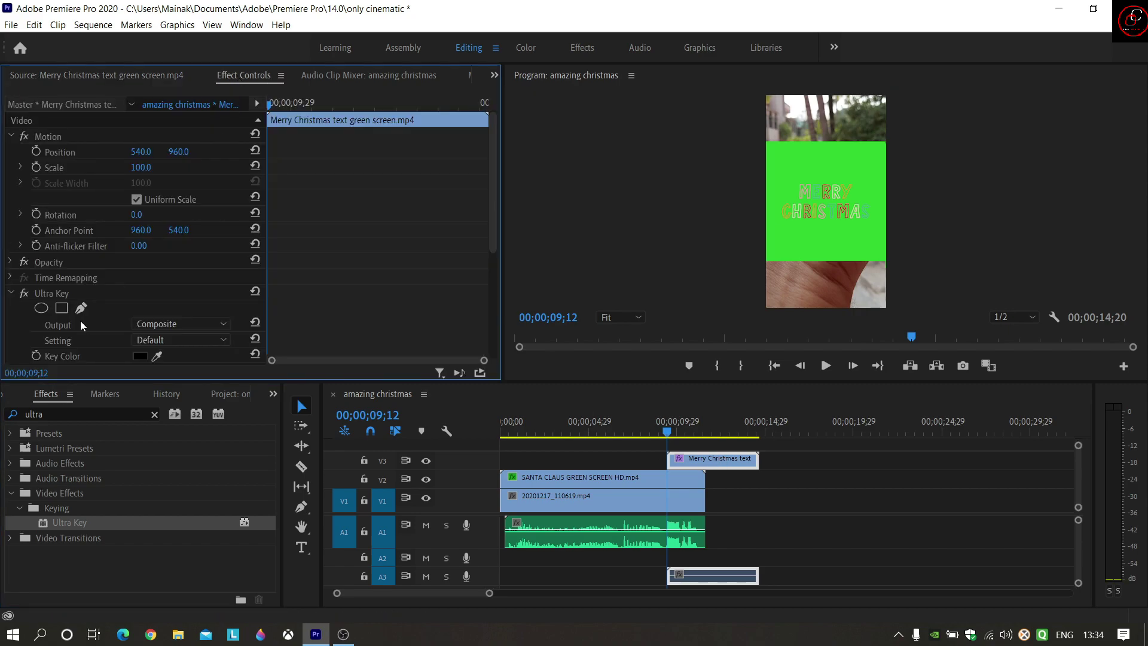
pyautogui.click(157, 356)
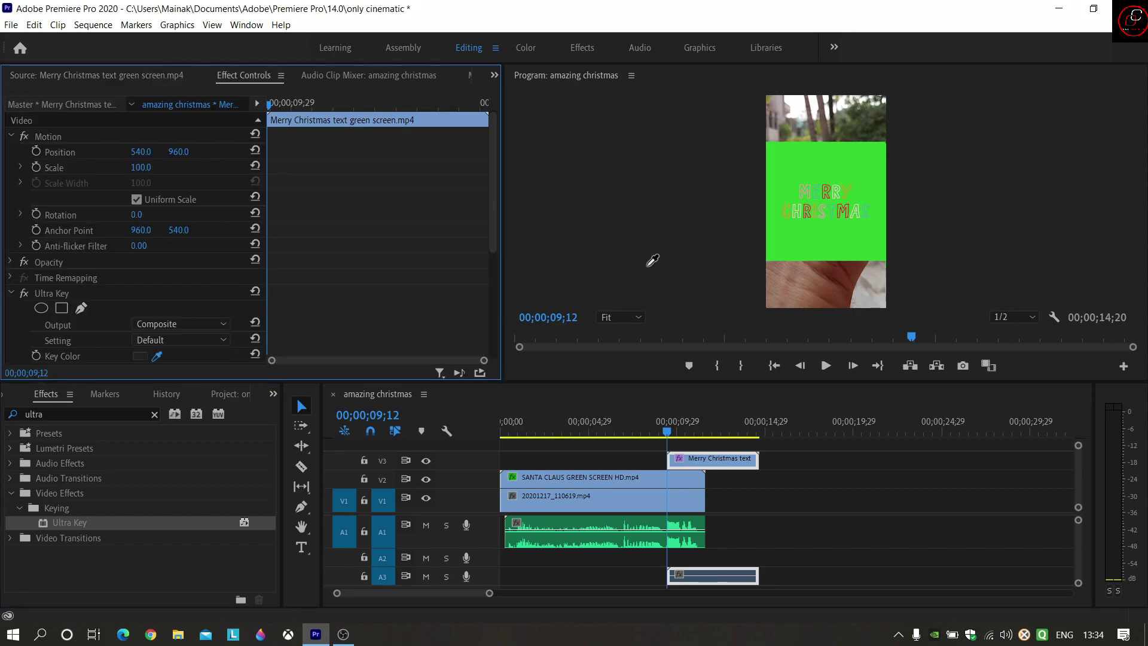
pyautogui.click(852, 171)
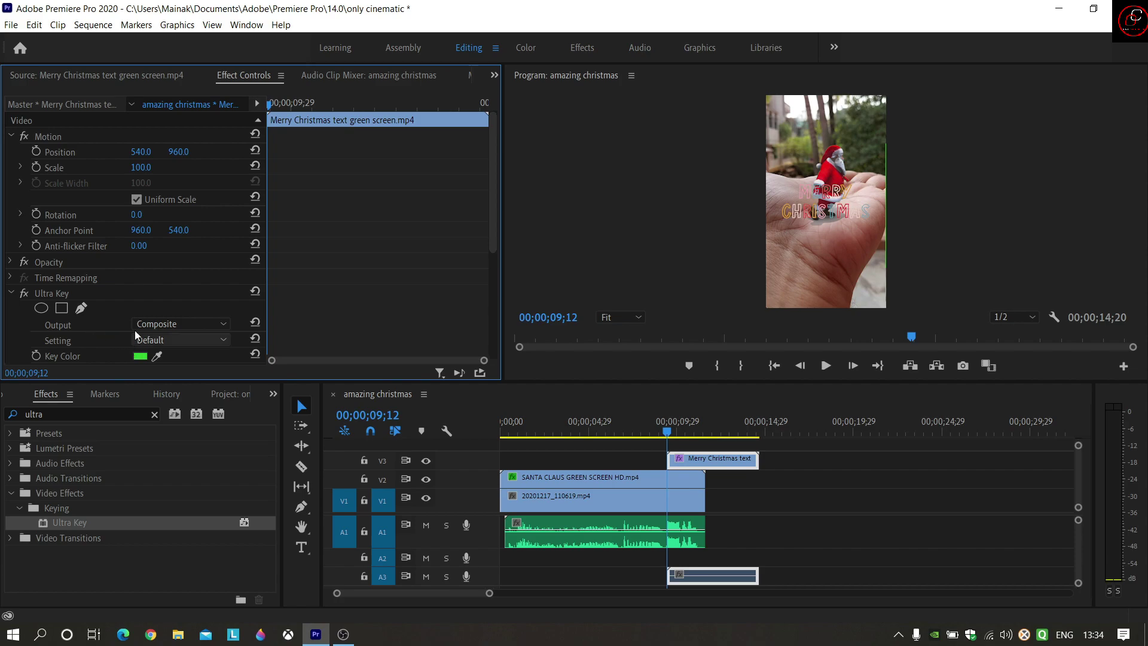
pyautogui.scroll(-3, 51, 325)
pyautogui.click(21, 327)
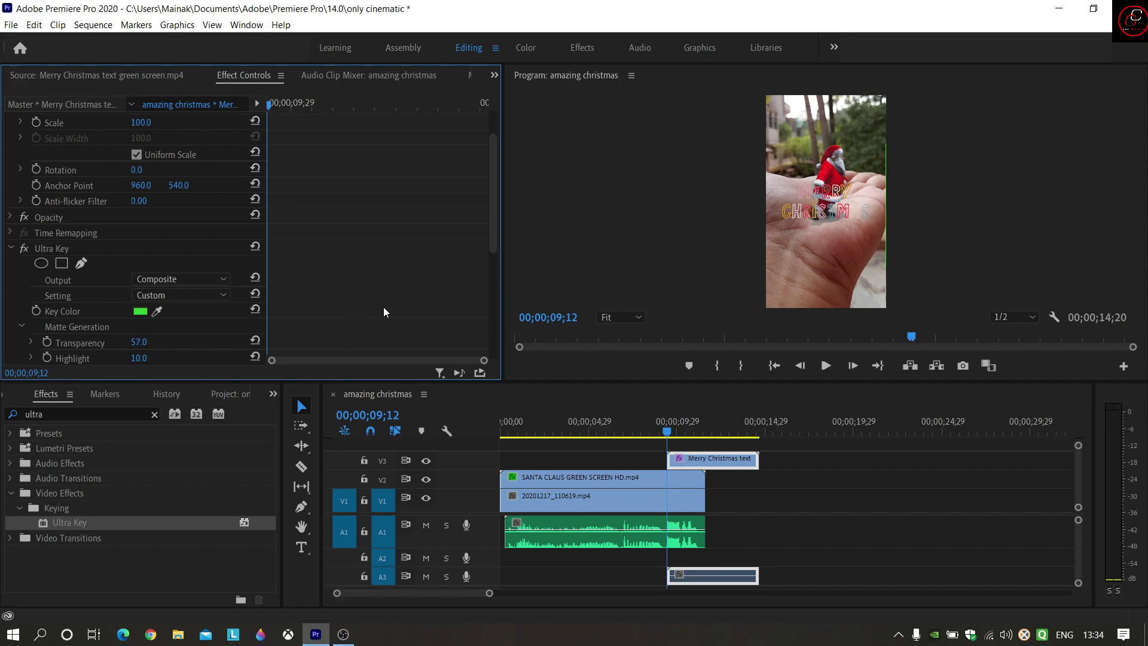
pyautogui.click(835, 190)
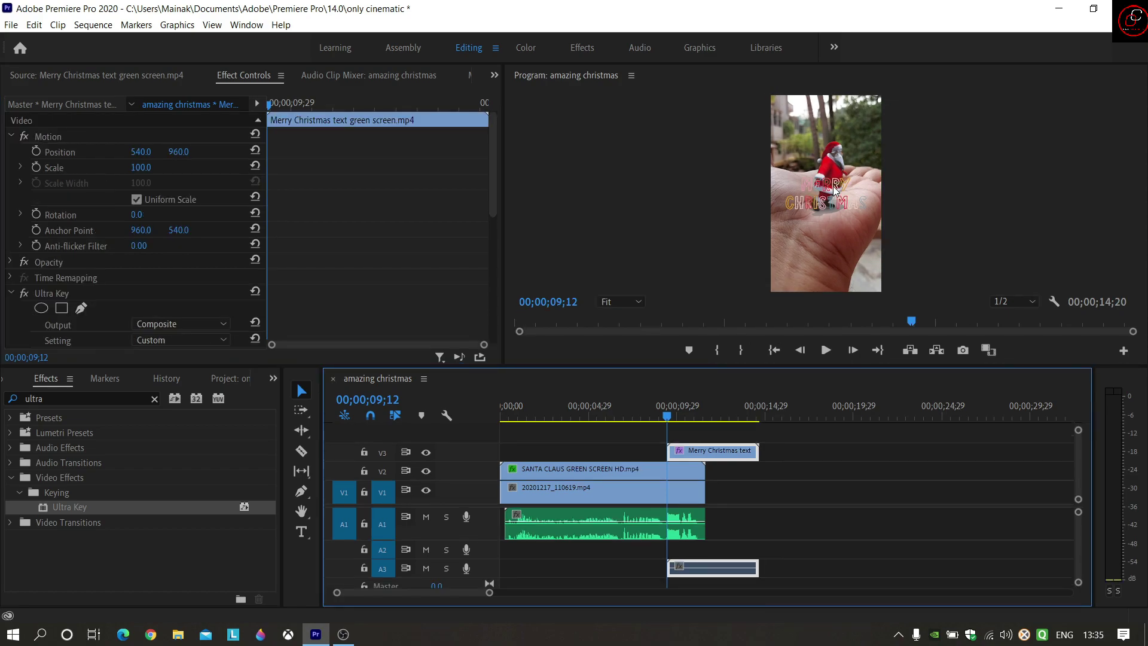
# - Split the Santa Claus clip on track V2 at 00;00;09;12 with the Razor tool
pyautogui.click(680, 493)
pyautogui.click(677, 472)
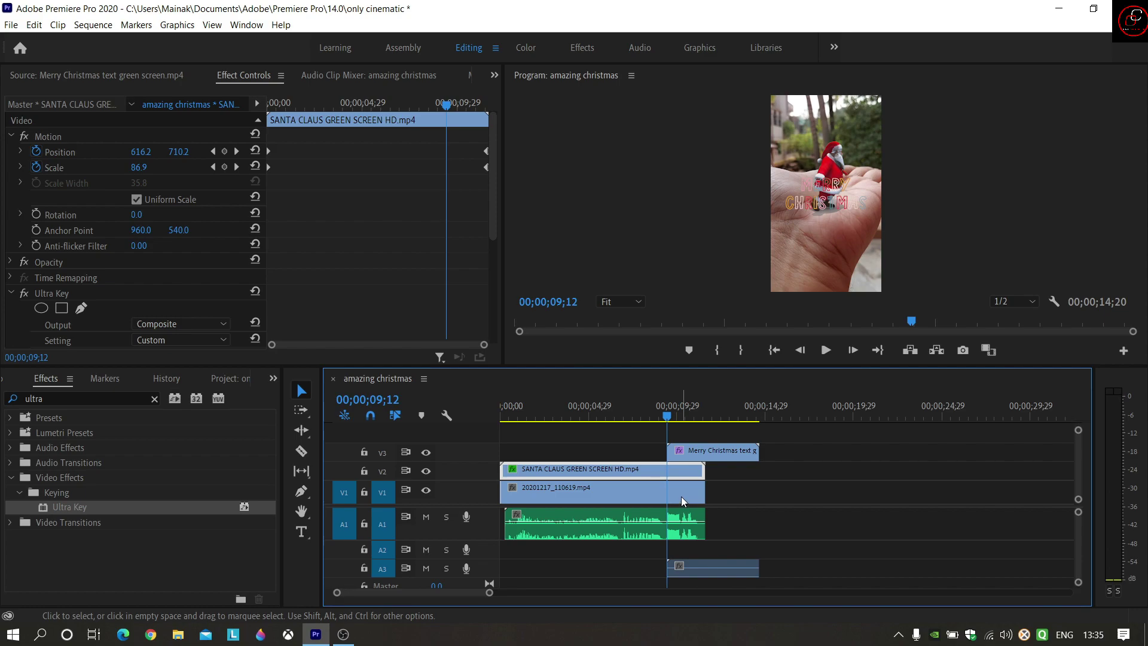
pyautogui.click(680, 496)
pyautogui.click(682, 469)
pyautogui.click(301, 450)
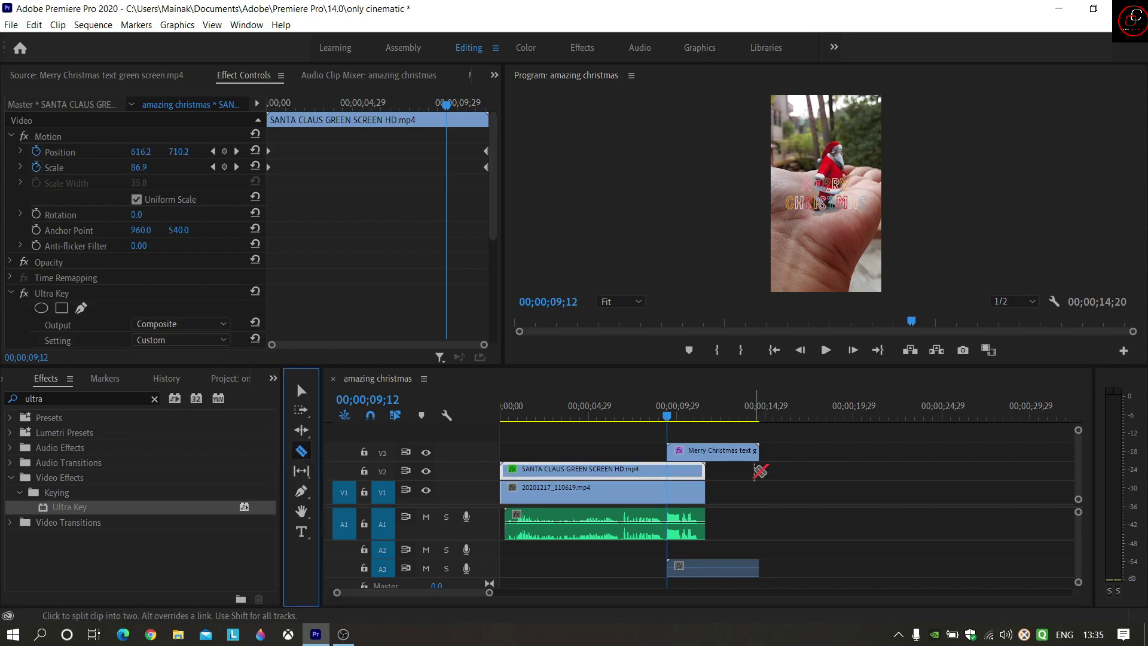
pyautogui.click(671, 469)
pyautogui.press('v')
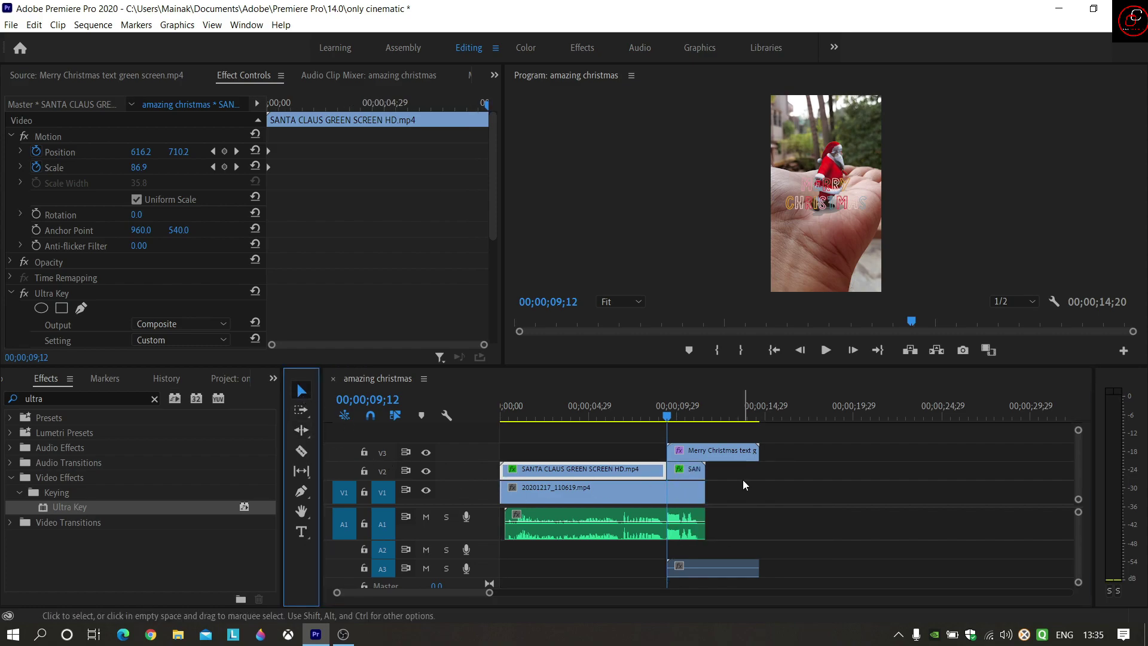
# - Ripple delete the Santa clip's remainder after the cut and move the Merry Christmas text clip down to track V2
pyautogui.rightClick(694, 470)
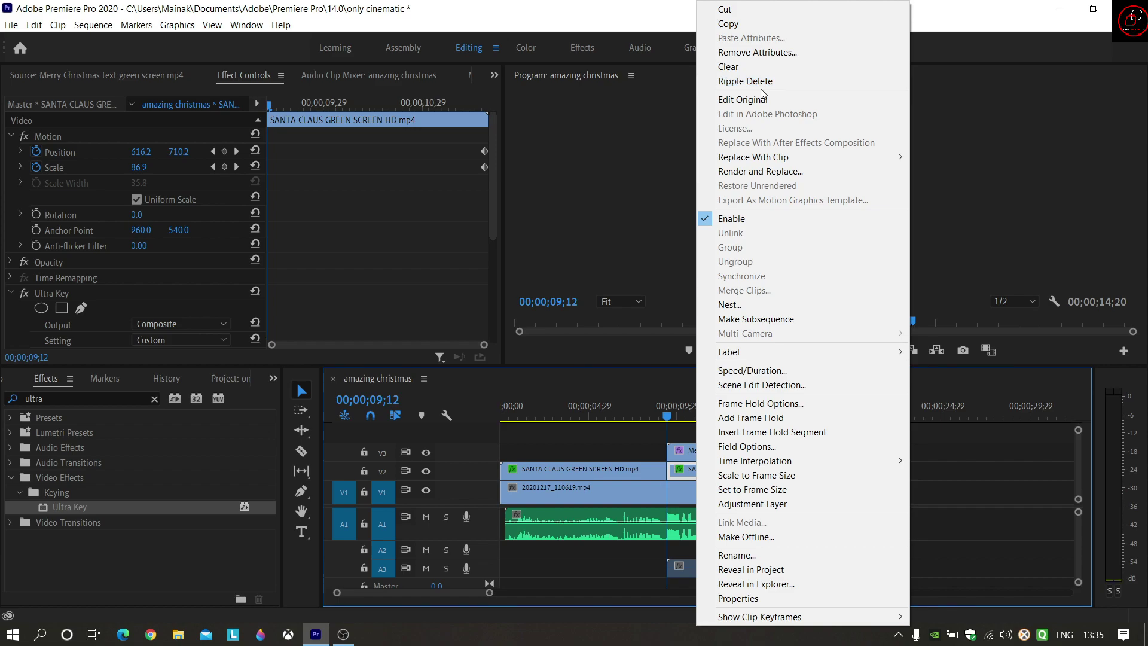
pyautogui.click(755, 82)
pyautogui.moveTo(728, 454); pyautogui.dragTo(738, 475)
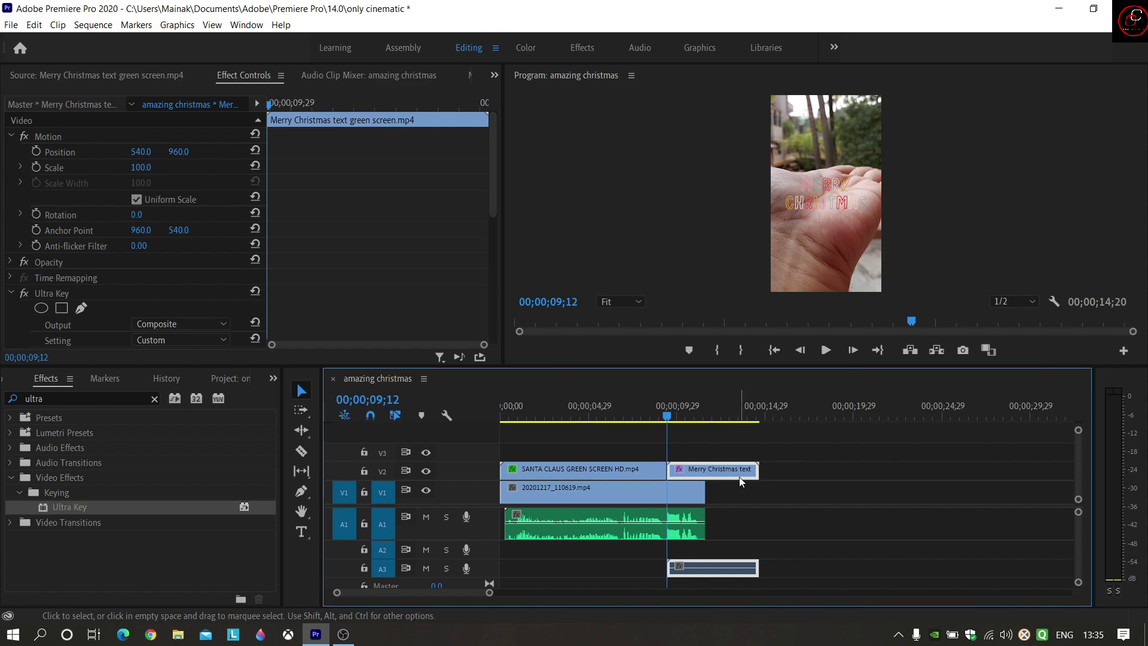
# - Apply the Cross Dissolve video transition to the start of the Merry Christmas text clip on track V2
pyautogui.click(593, 107)
pyautogui.moveTo(668, 417); pyautogui.dragTo(650, 416)
pyautogui.click(273, 377)
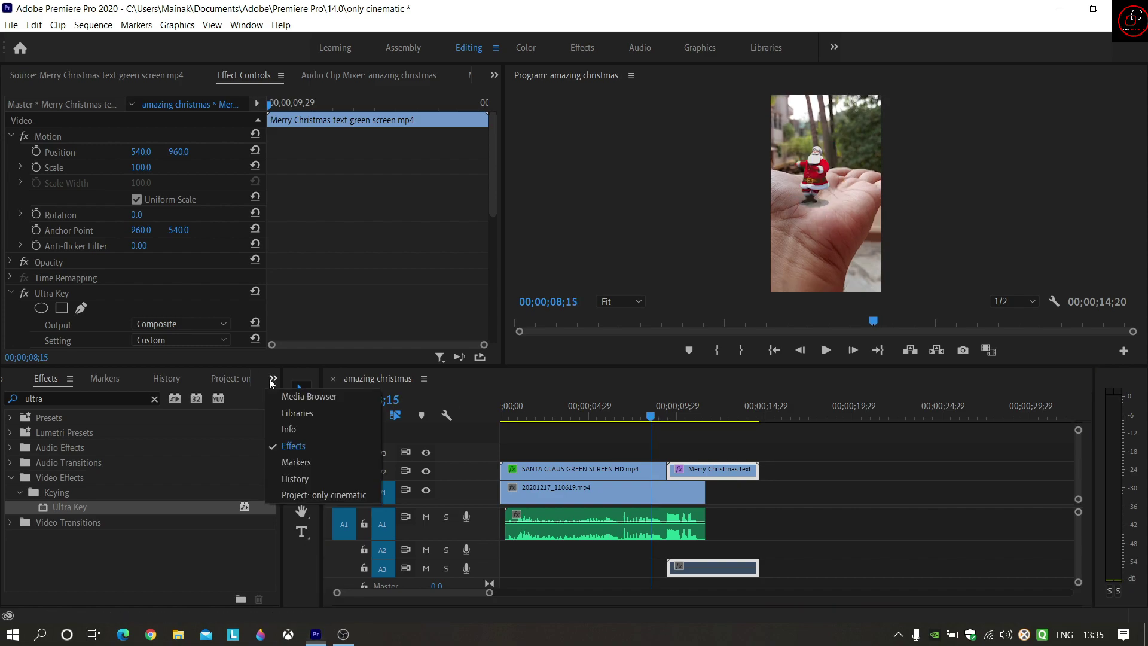
pyautogui.click(314, 446)
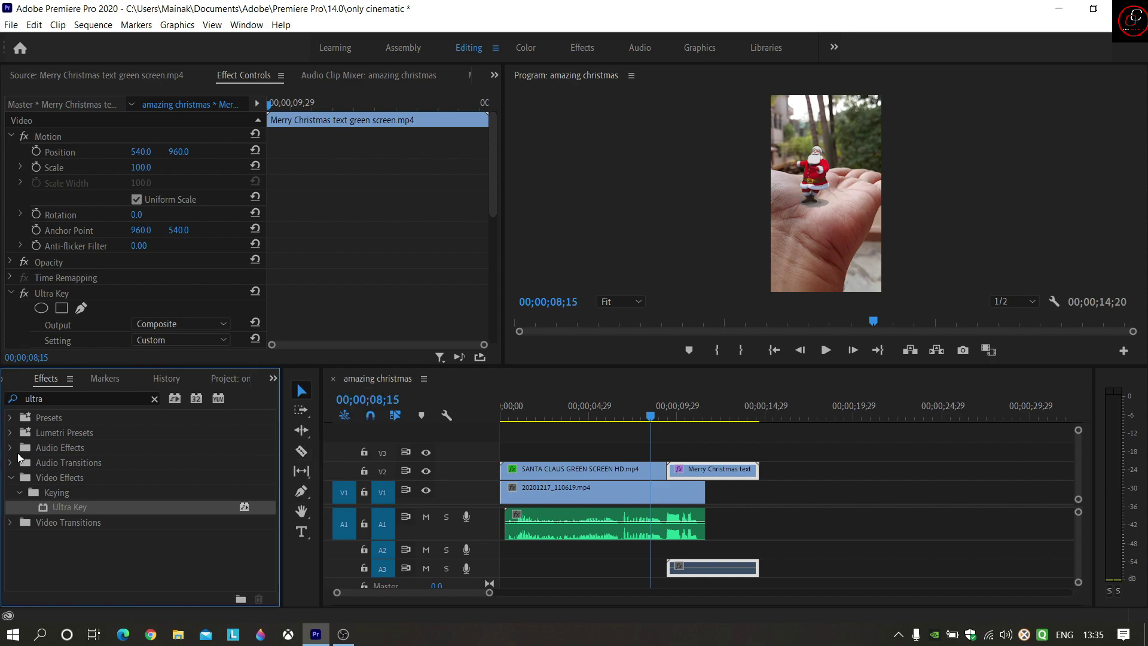
pyautogui.click(10, 477)
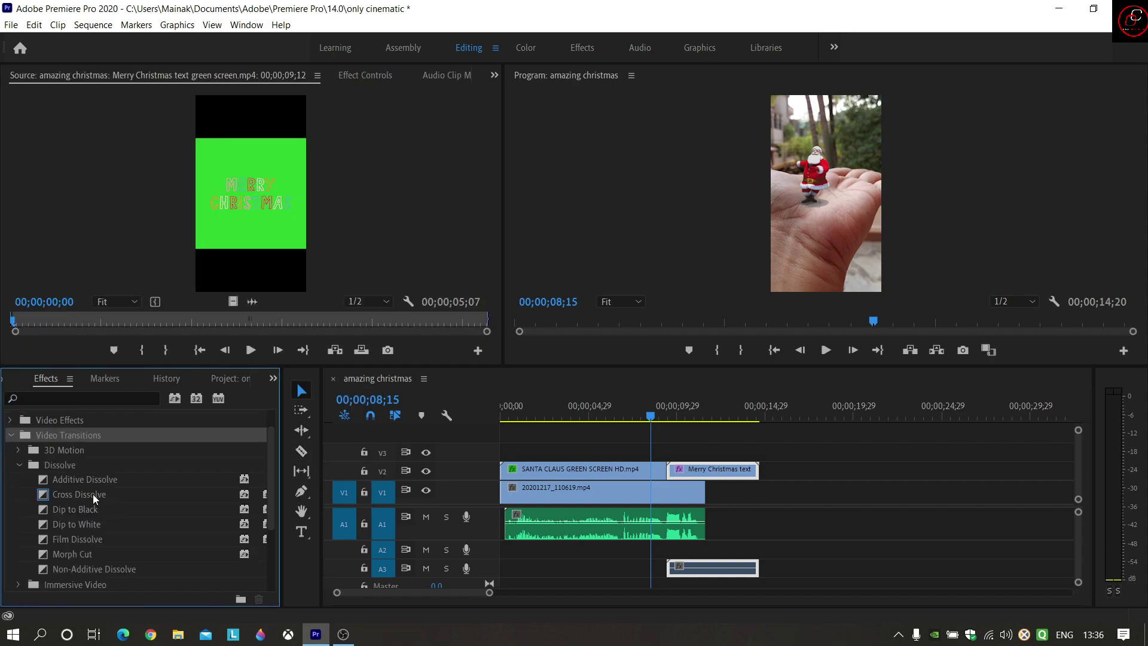
pyautogui.click(92, 494)
pyautogui.moveTo(94, 494); pyautogui.dragTo(662, 471)
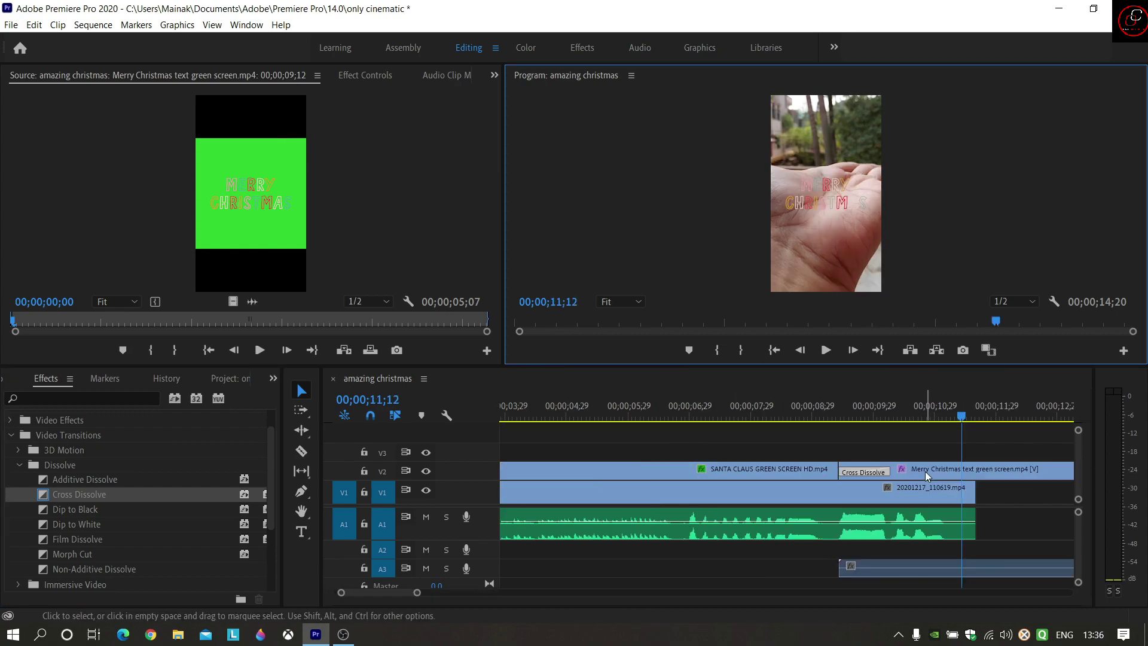
# - Enlarge the Program monitor and reposition the Merry Christmas text just above the palm
pyautogui.click(924, 471)
pyautogui.click(581, 110)
pyautogui.press('`')
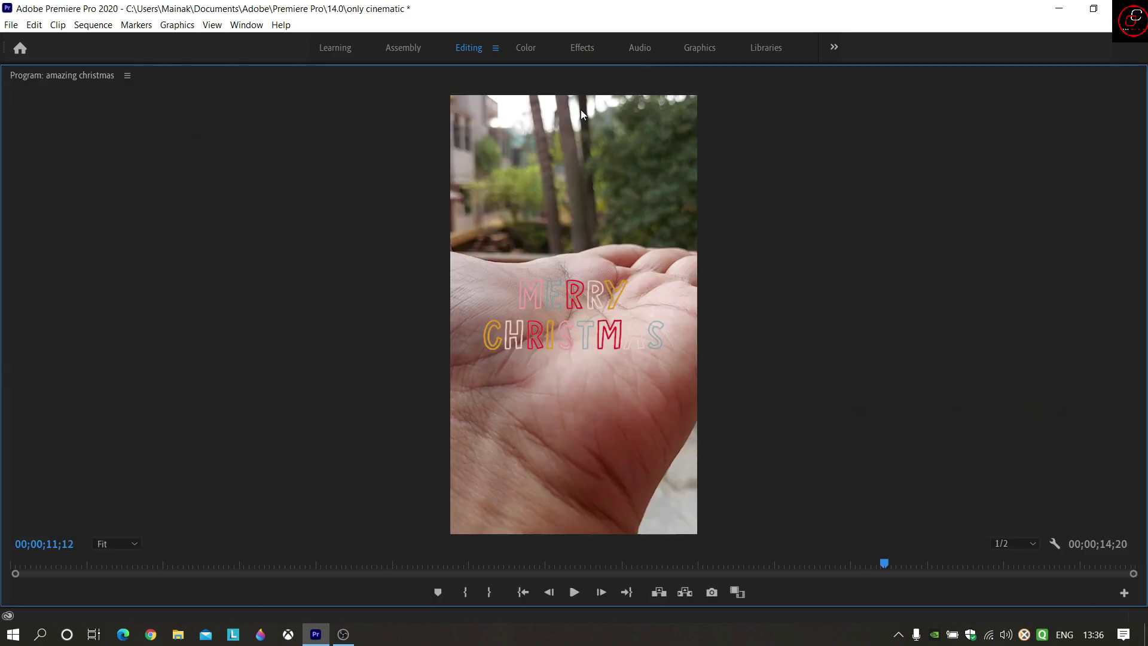
pyautogui.click(594, 294)
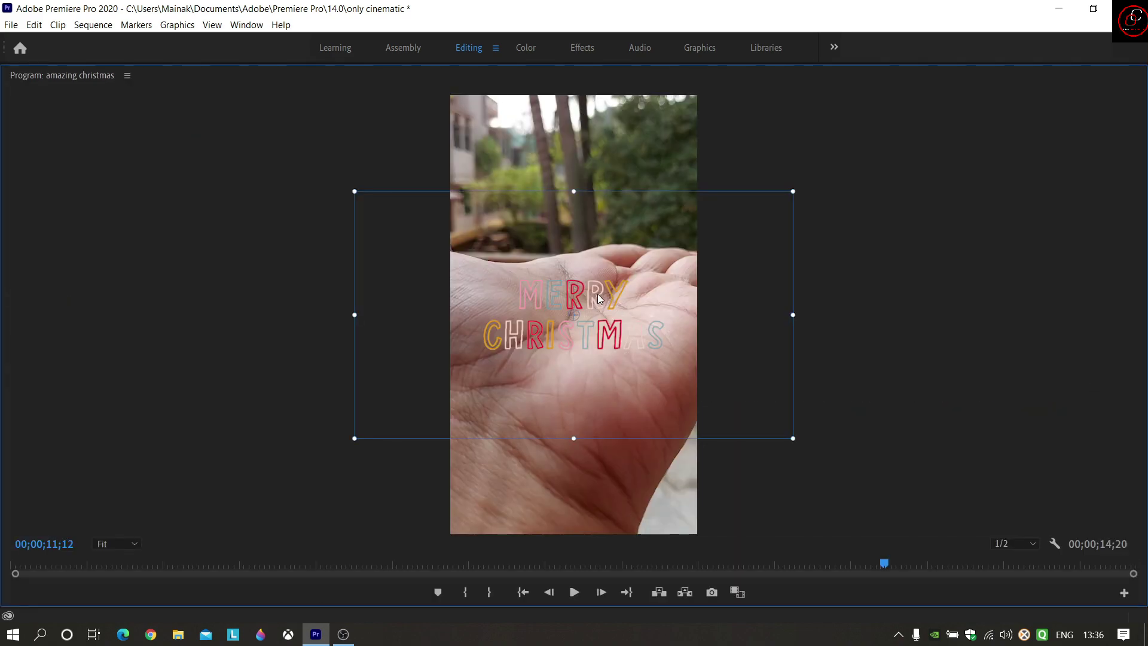
pyautogui.moveTo(617, 304); pyautogui.dragTo(626, 200)
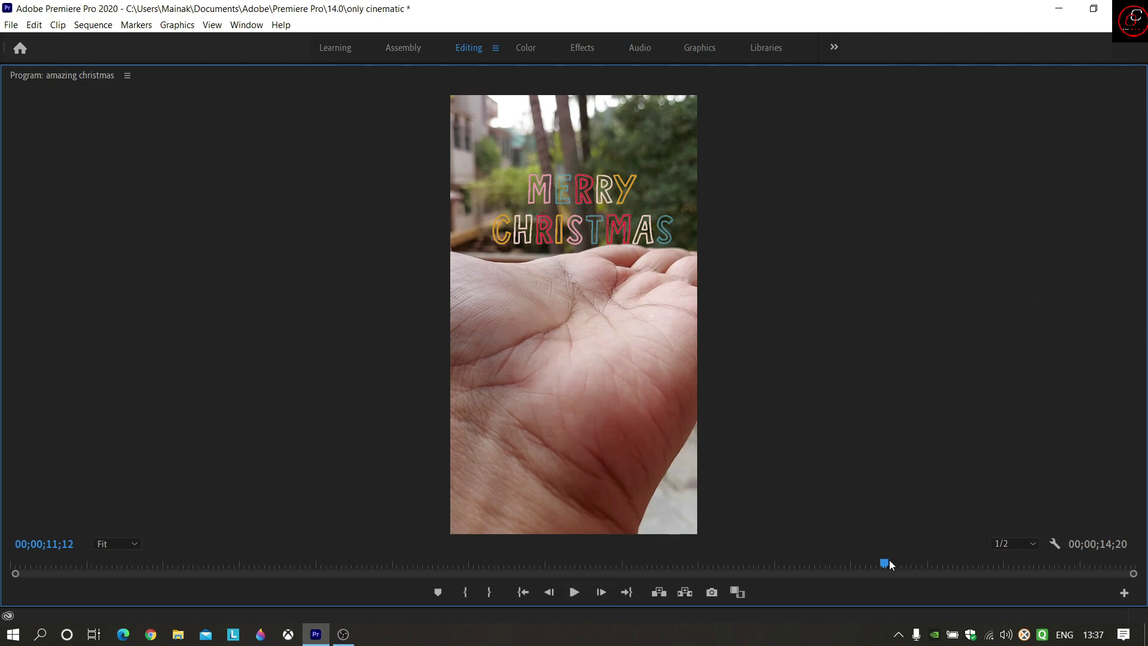
# - Play the sequence from the start in the enlarged Program monitor, then restore the layout and stop playback
pyautogui.click(594, 565)
pyautogui.press('Home')
pyautogui.click(574, 592)
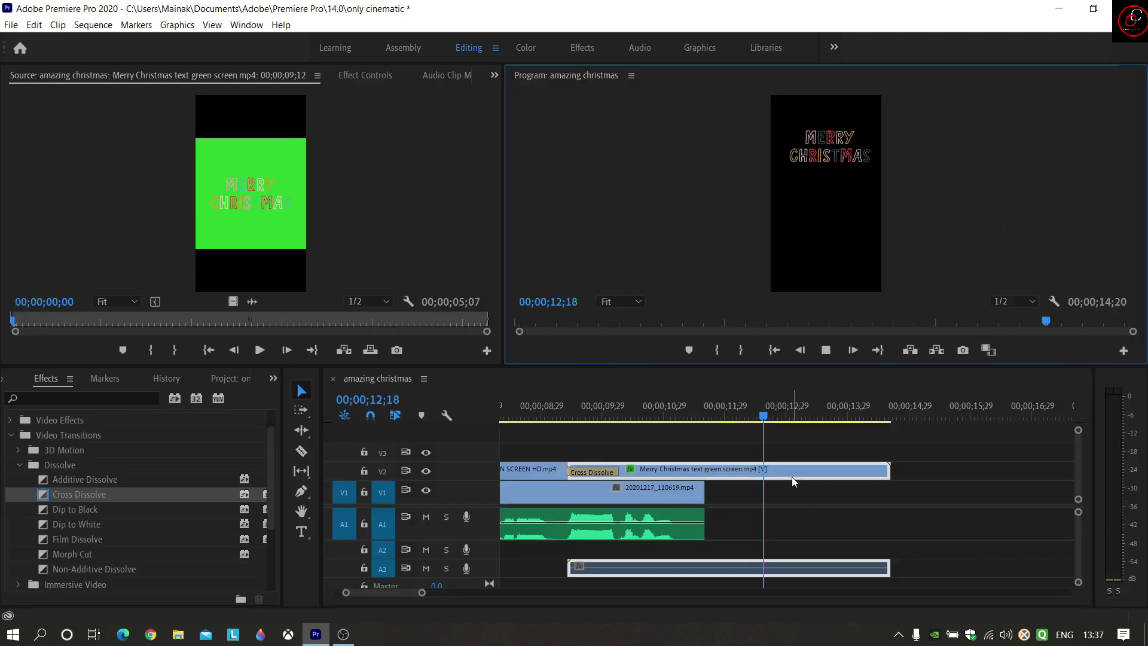
pyautogui.press('`')
pyautogui.press('space')
# - Trim the end of the Merry Christmas text clip to the end of the hand footage and preview the sequence
pyautogui.moveTo(886, 471); pyautogui.dragTo(704, 471)
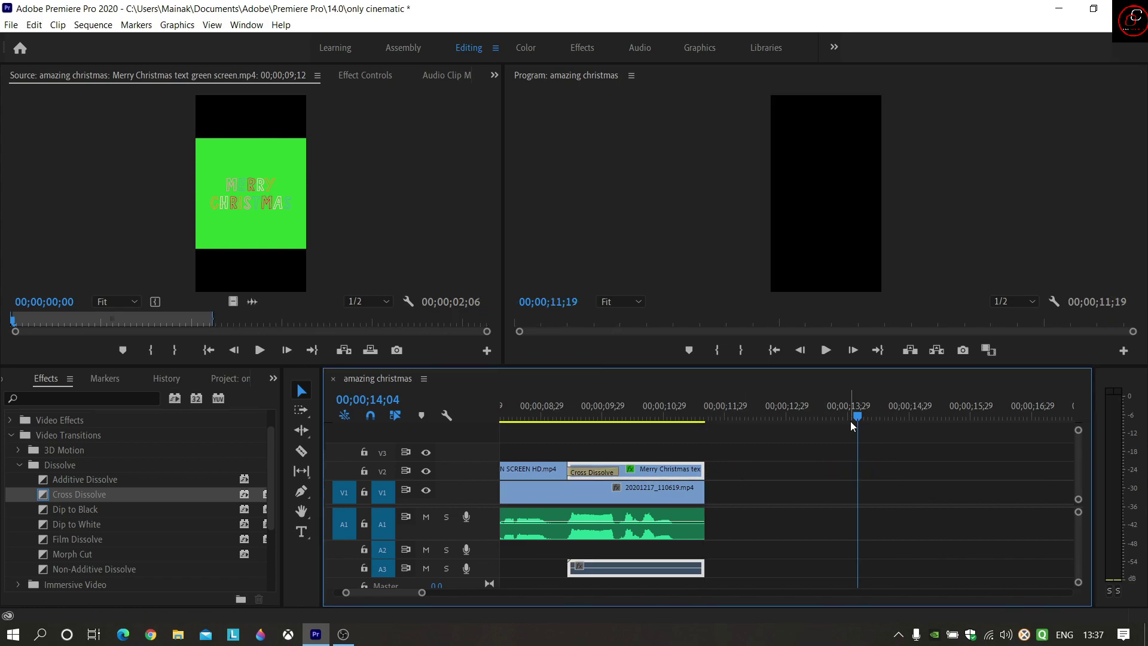
pyautogui.moveTo(813, 417); pyautogui.dragTo(438, 412)
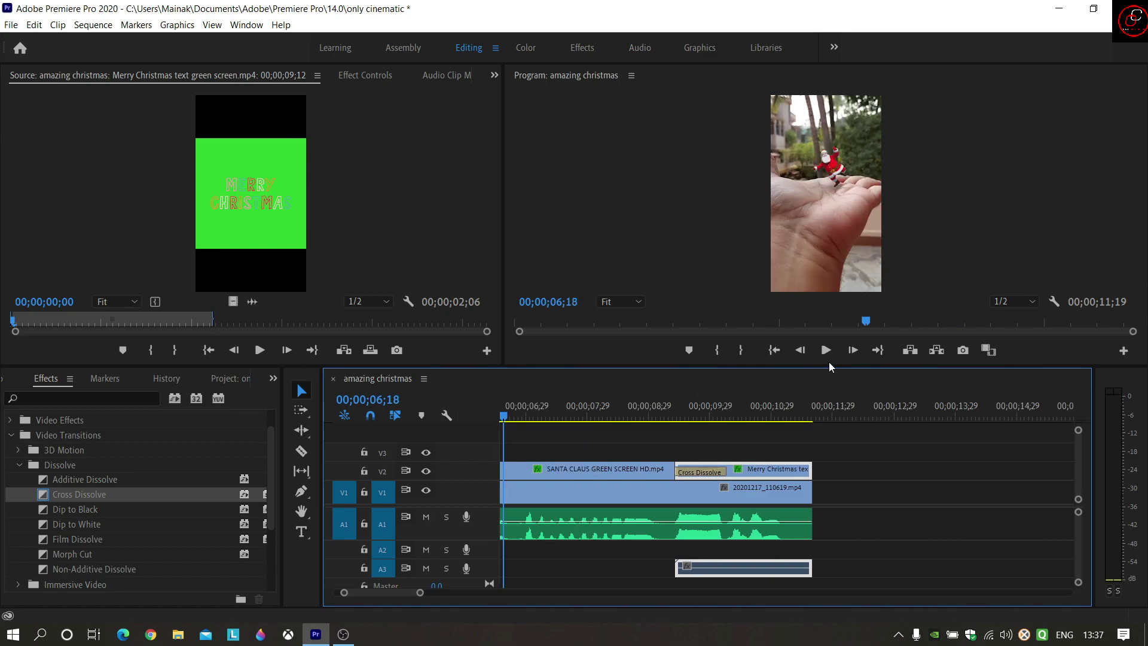
pyautogui.click(828, 350)
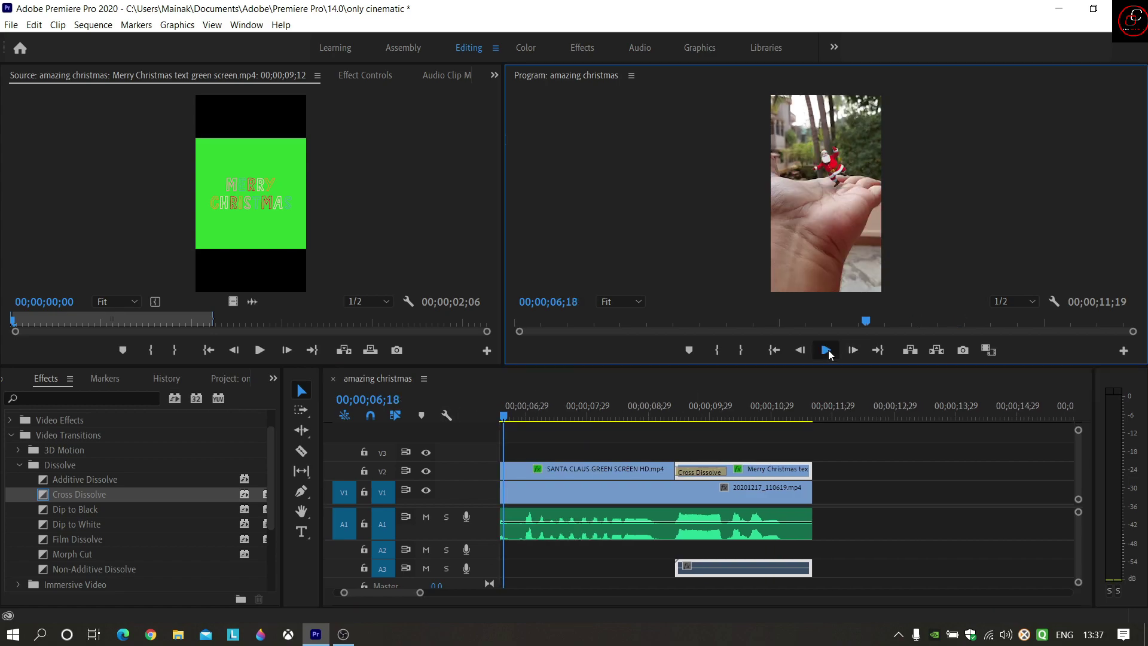
pyautogui.click(828, 350)
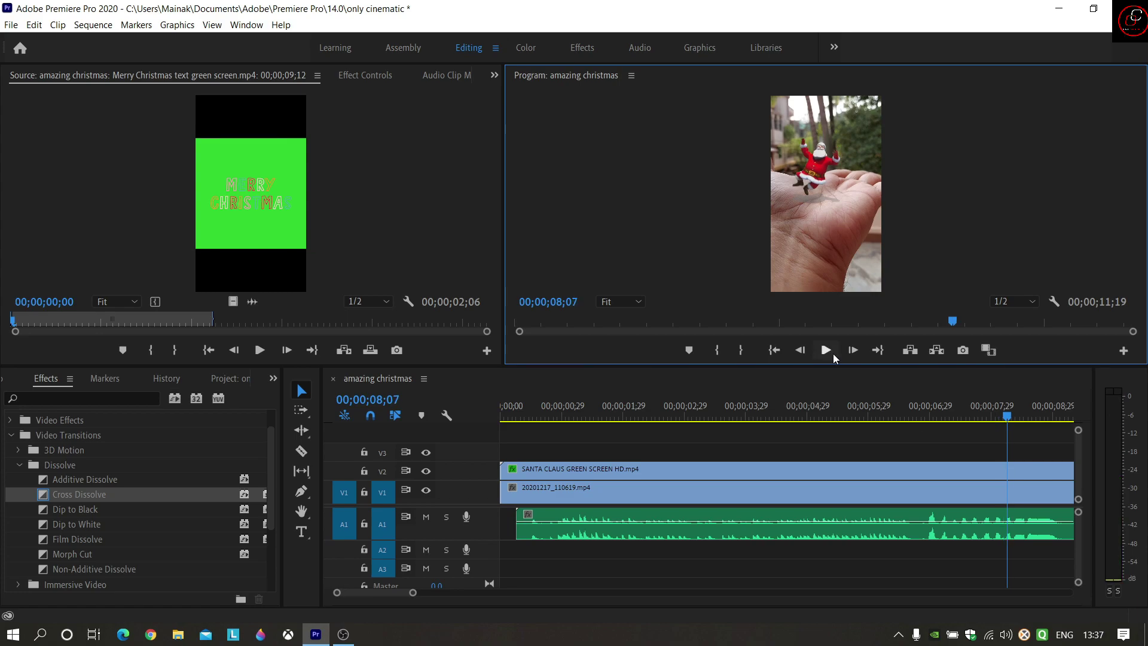
# - Fit the whole sequence in the timeline, play it from the start enlarged, and set the playhead at 00;00;07;26
pyautogui.moveTo(412, 594); pyautogui.dragTo(520, 594)
pyautogui.press('Home')
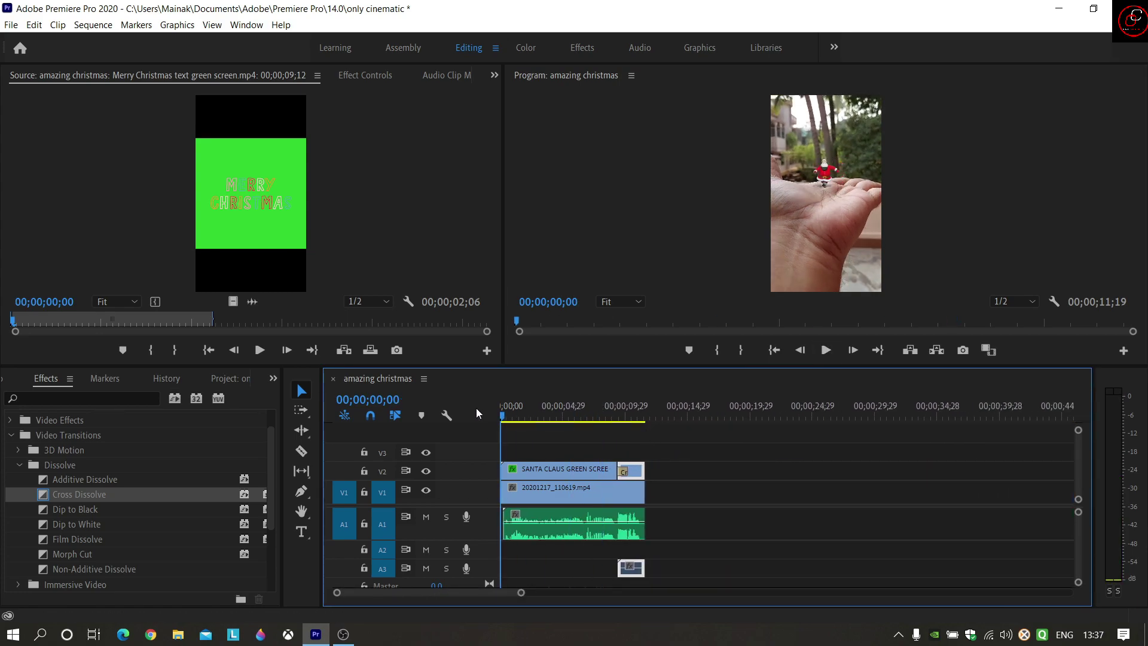
pyautogui.click(827, 349)
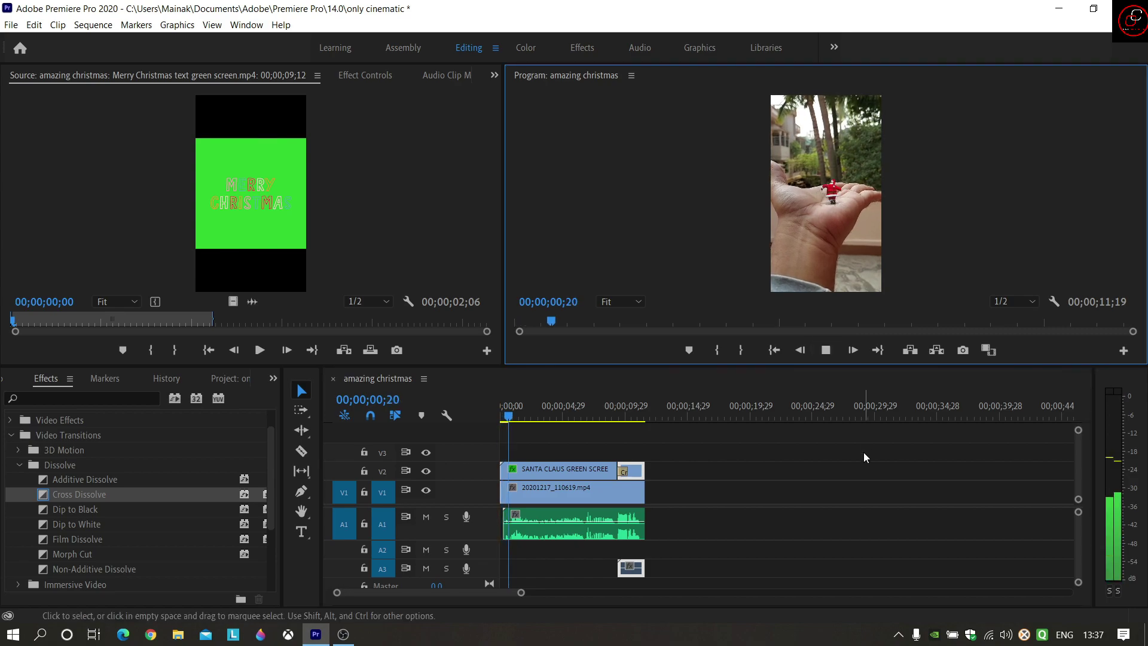
pyautogui.press('`')
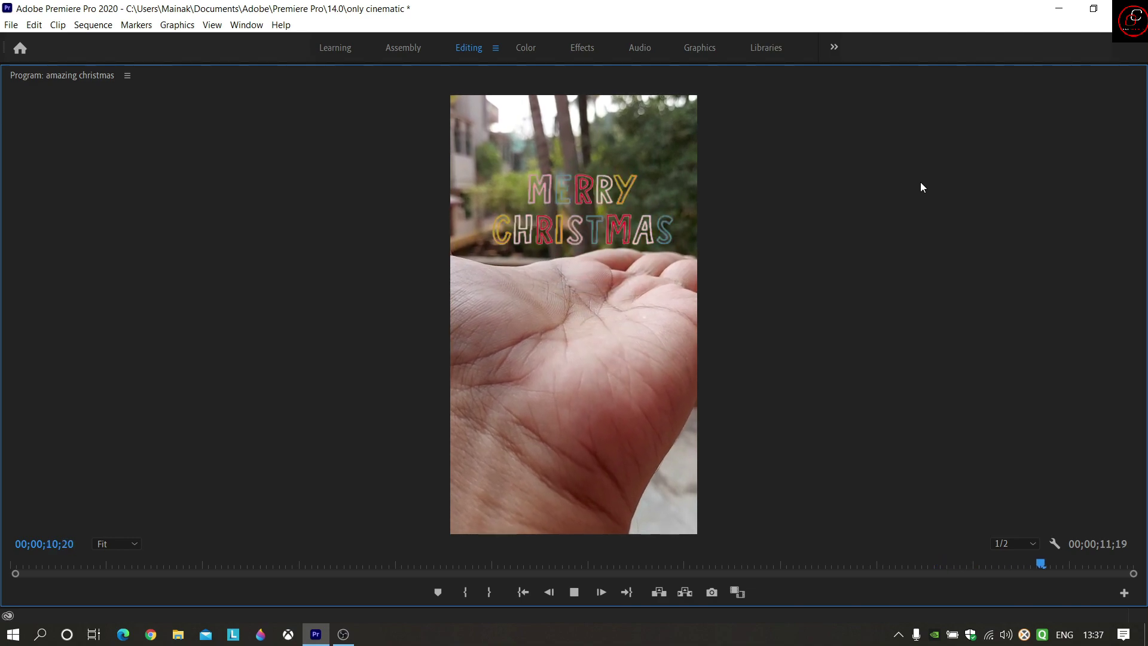
pyautogui.press('`')
pyautogui.click(600, 421)
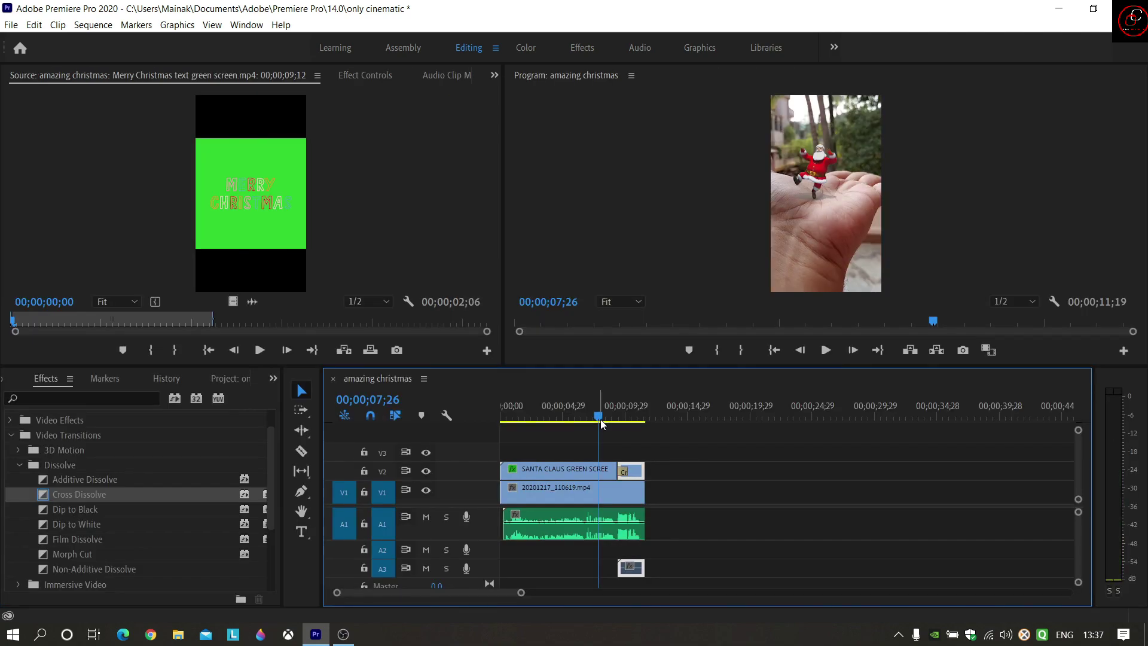